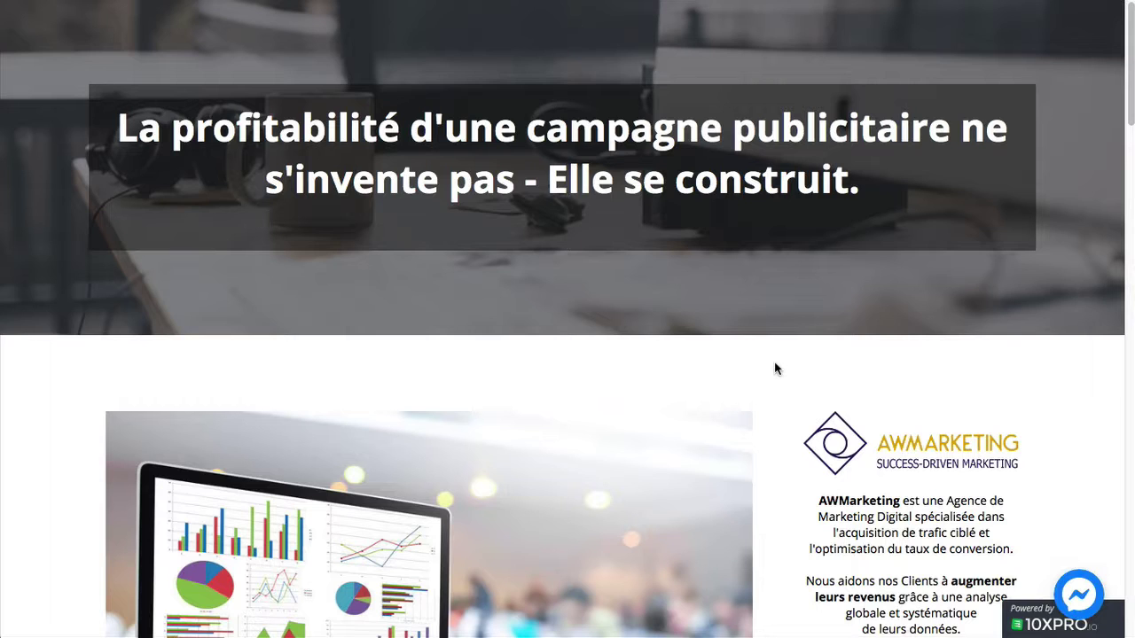
# Examine the landing page's headline, introduction and the "En savoir plus" call to action for delegating ad campaigns
pyautogui.scroll(-3, 775, 369)
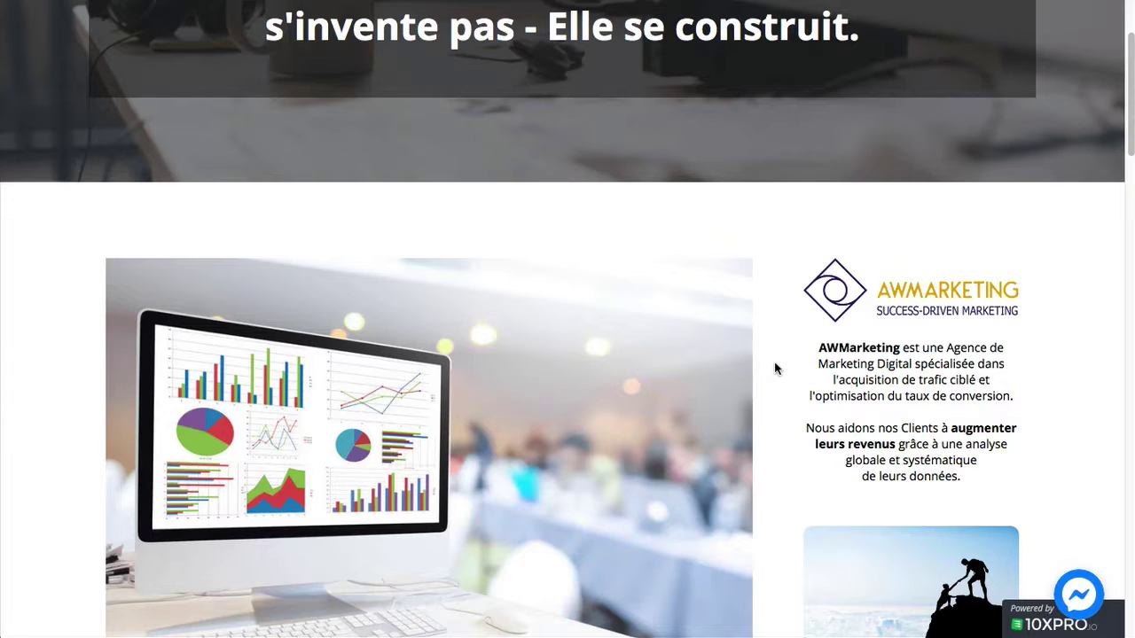
pyautogui.scroll(-1, 775, 369)
pyautogui.scroll(3, 775, 369)
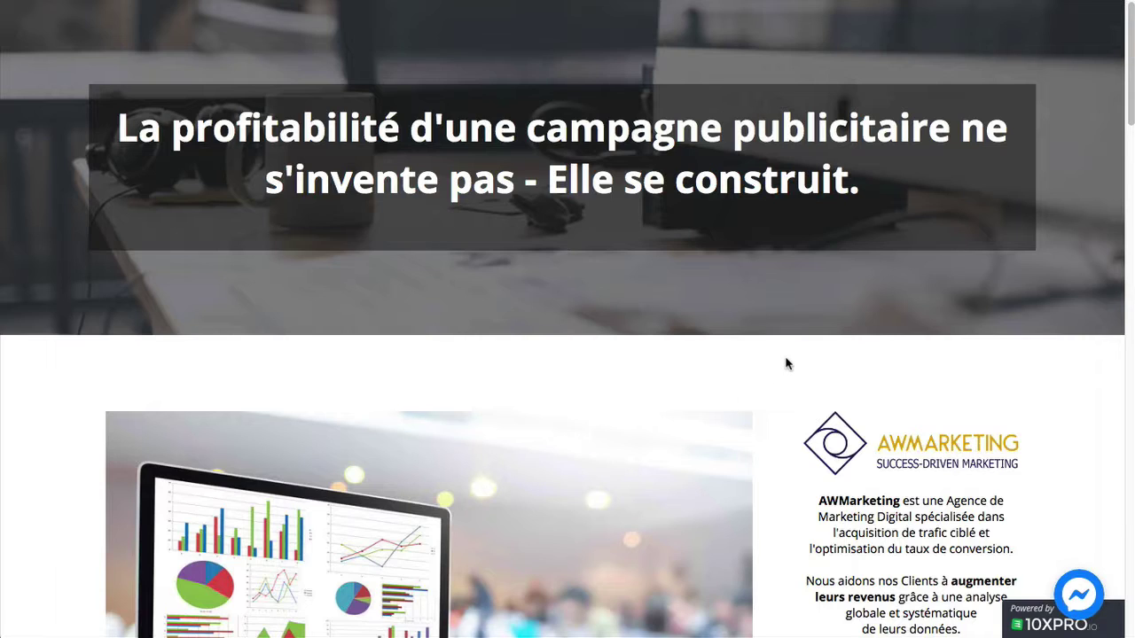
pyautogui.scroll(-5, 785, 363)
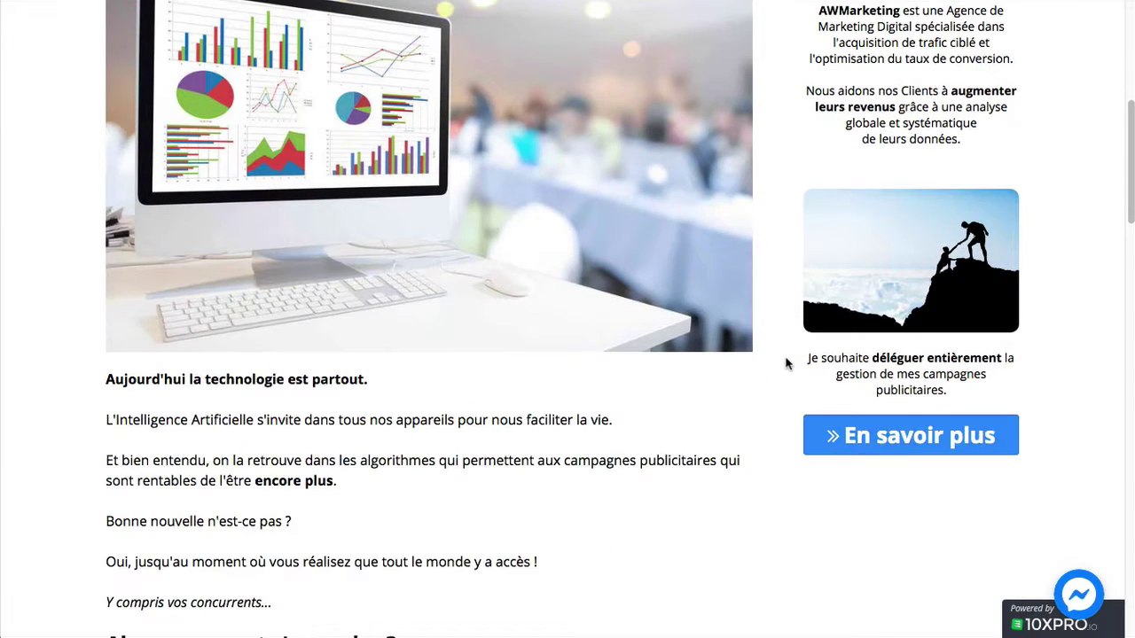
pyautogui.scroll(5, 785, 363)
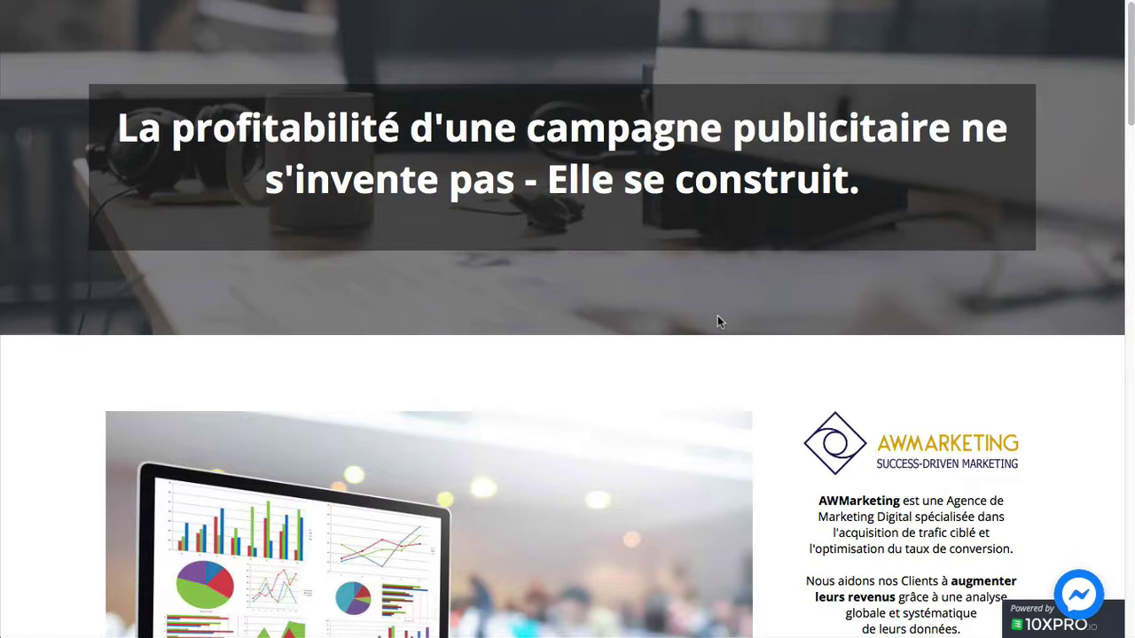
pyautogui.scroll(-4, 718, 317)
pyautogui.scroll(-1, 735, 104)
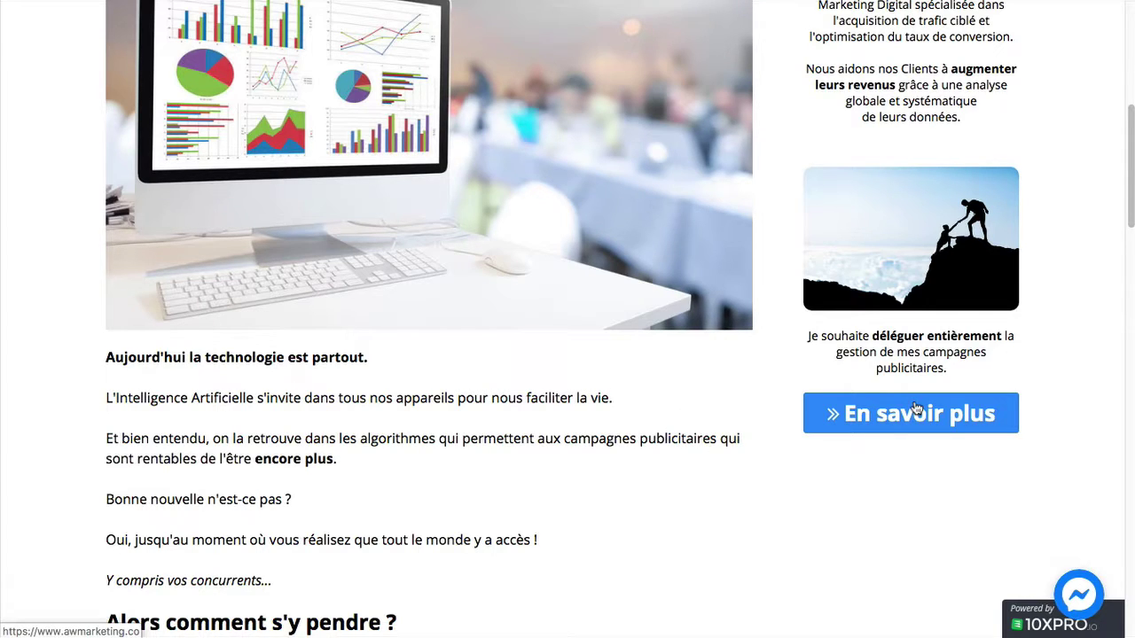
# Review the rest of the landing page, including the AdSkills certificate, the agency links and the author box
pyautogui.scroll(-12, 537, 329)
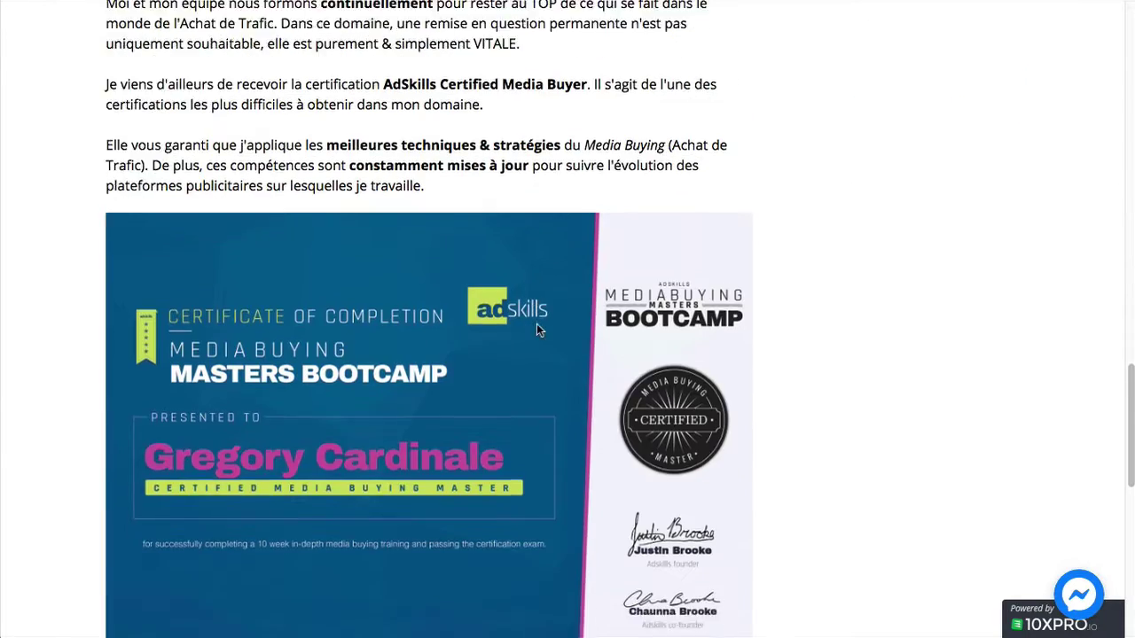
pyautogui.scroll(-5, 537, 330)
pyautogui.scroll(-2, 448, 365)
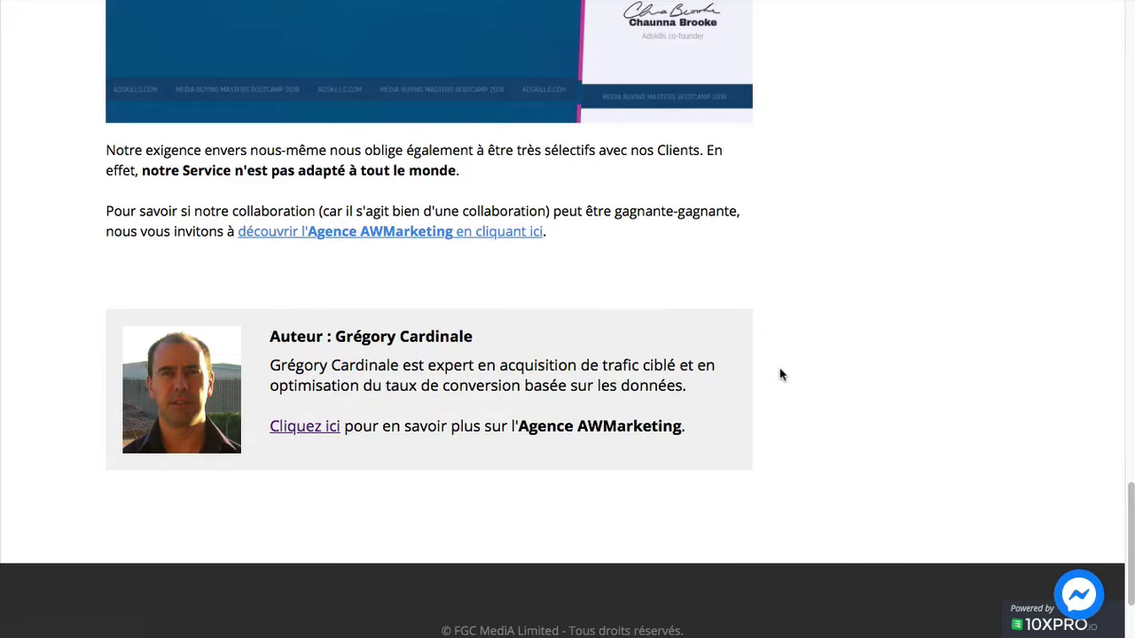
pyautogui.scroll(20, 781, 374)
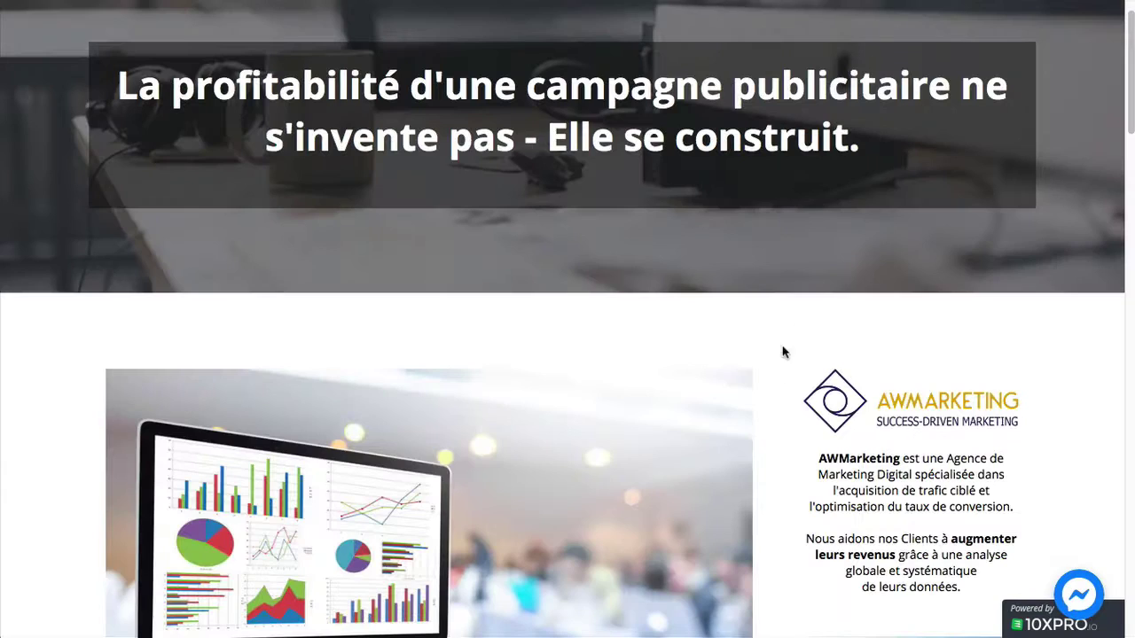
pyautogui.scroll(-5, 828, 312)
pyautogui.scroll(-7, 816, 407)
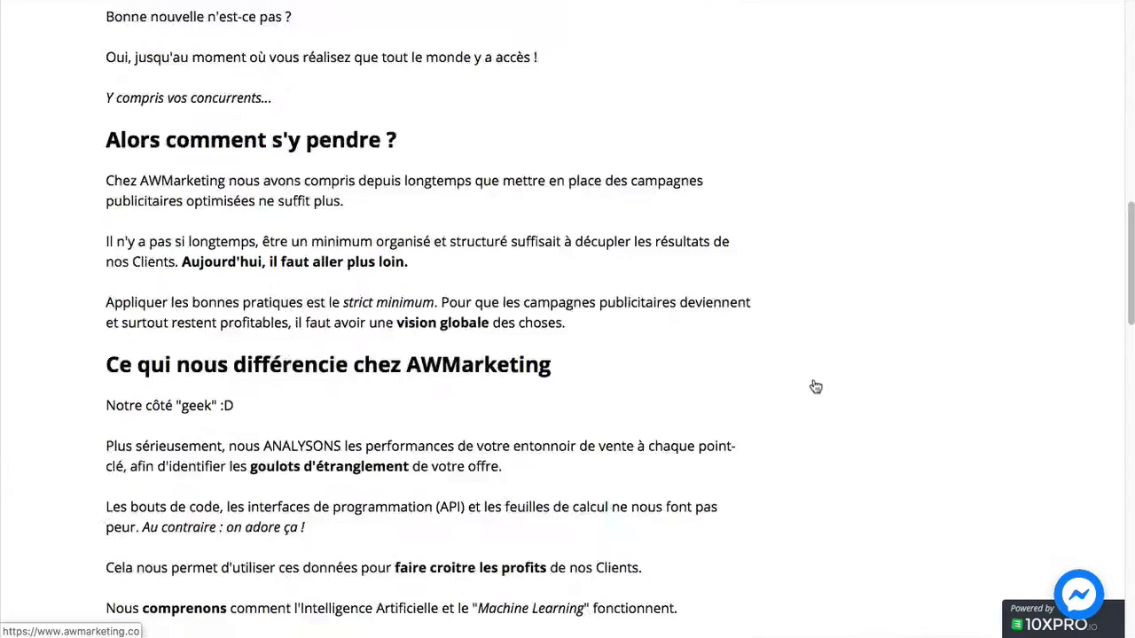
pyautogui.scroll(-11, 814, 382)
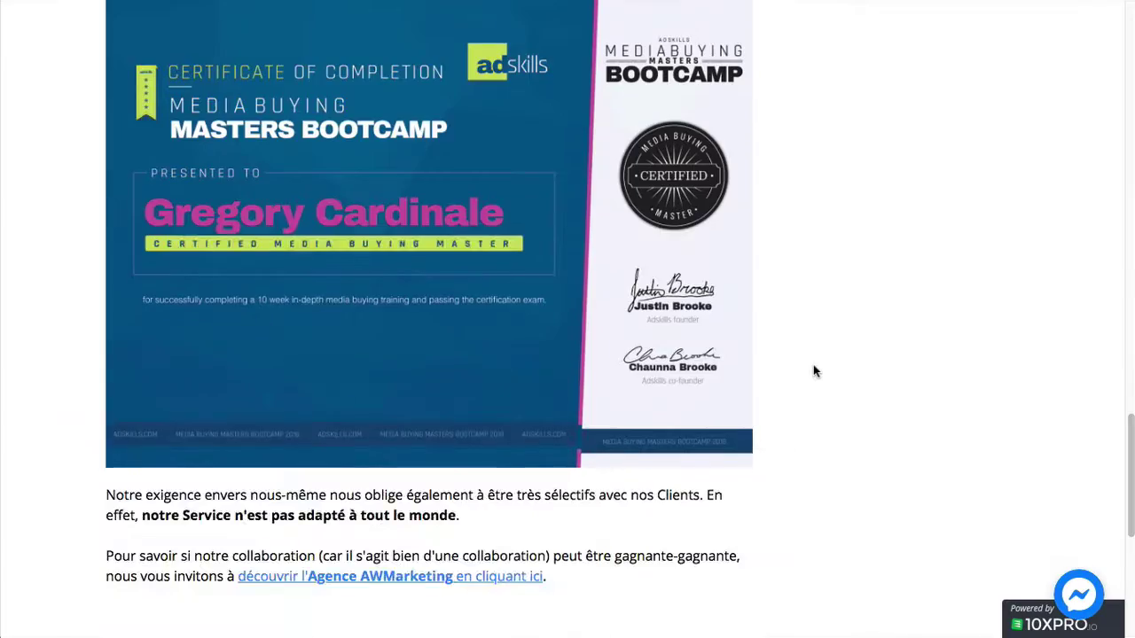
pyautogui.scroll(16, 815, 368)
pyautogui.scroll(8, 814, 368)
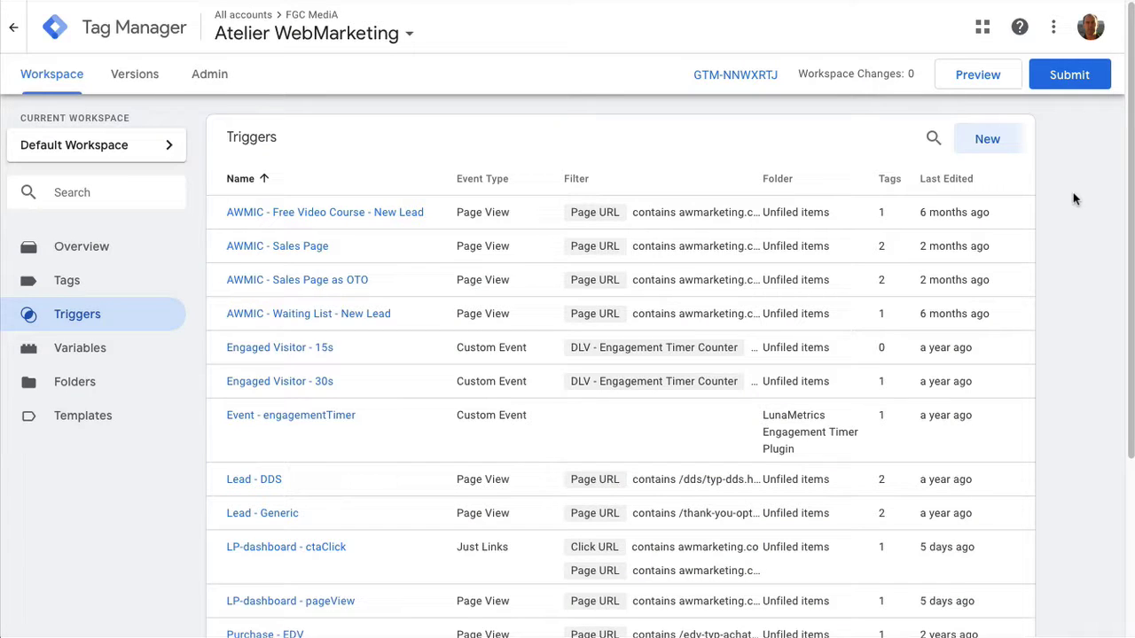
# Switch to Google Tag Manager and inspect the configurations of the "LP-dashboard - pageView" and "LP-dashboard - ctaClick" triggers
pyautogui.scroll(-3, 1075, 199)
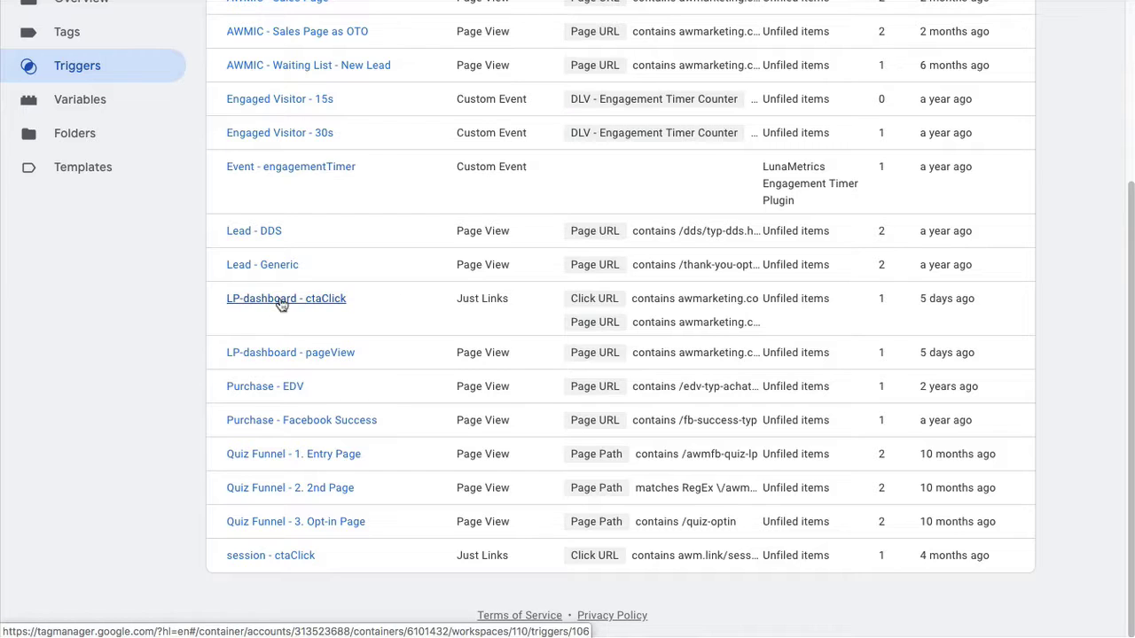
pyautogui.click(341, 354)
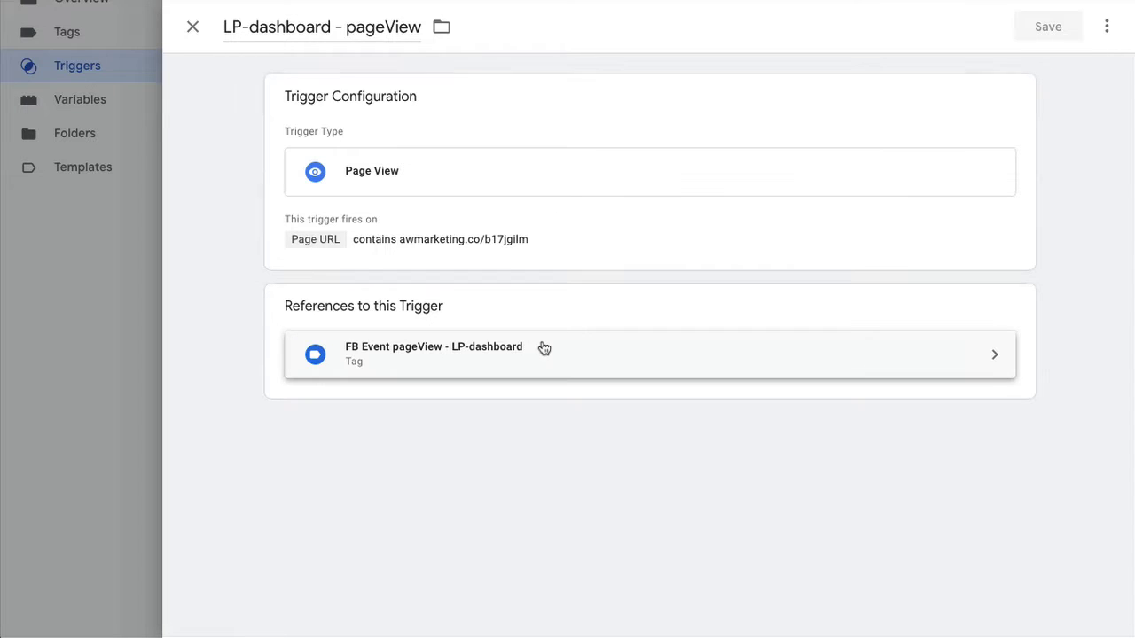
pyautogui.click(194, 27)
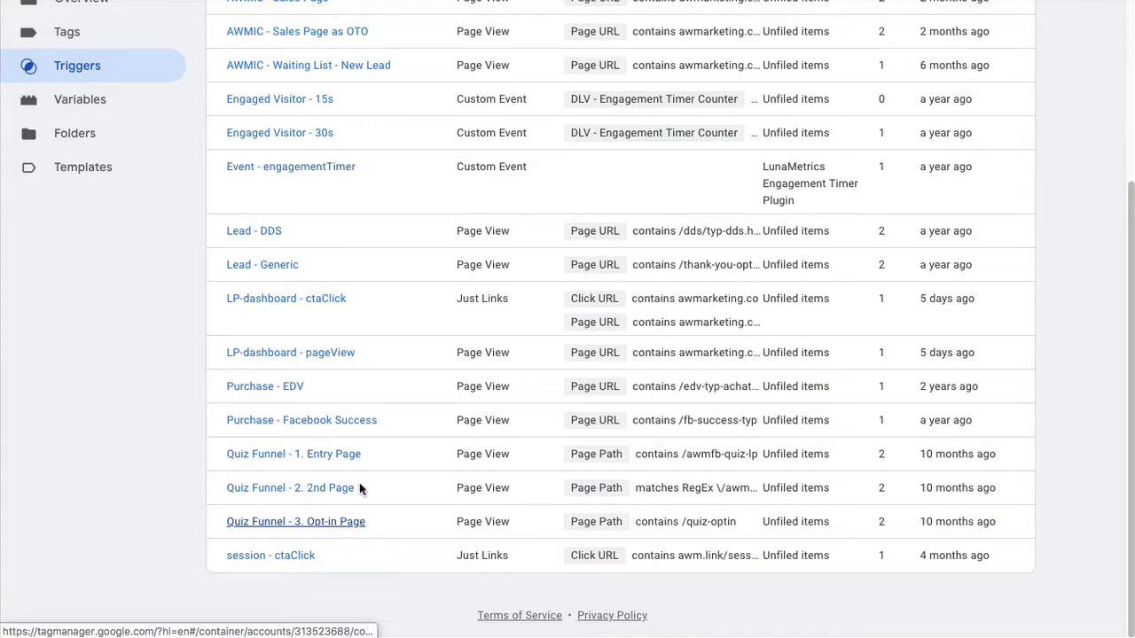
pyautogui.click(330, 302)
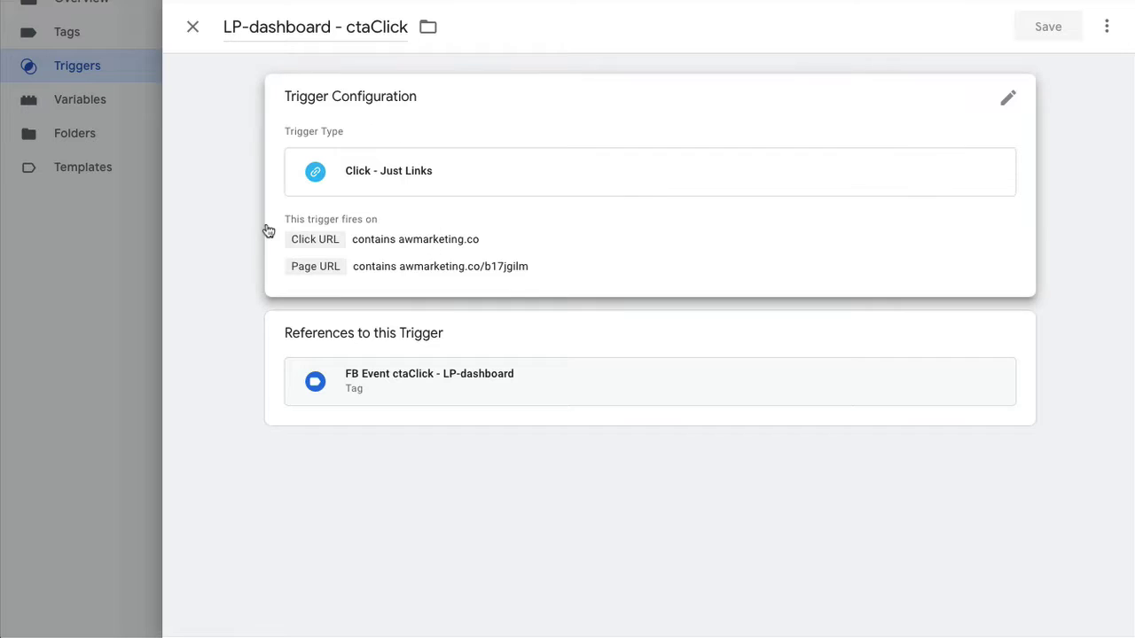
pyautogui.click(197, 33)
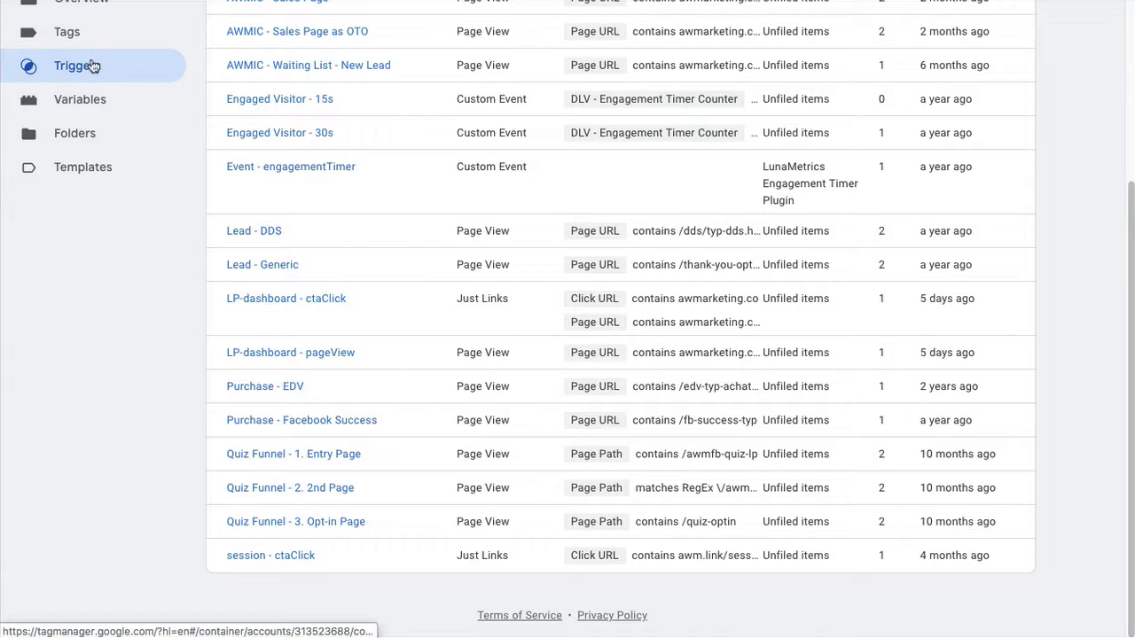
# Open the "FB Event pageView - LP-dashboard" tag from the container's tags and examine its custom HTML tracking script
pyautogui.click(80, 34)
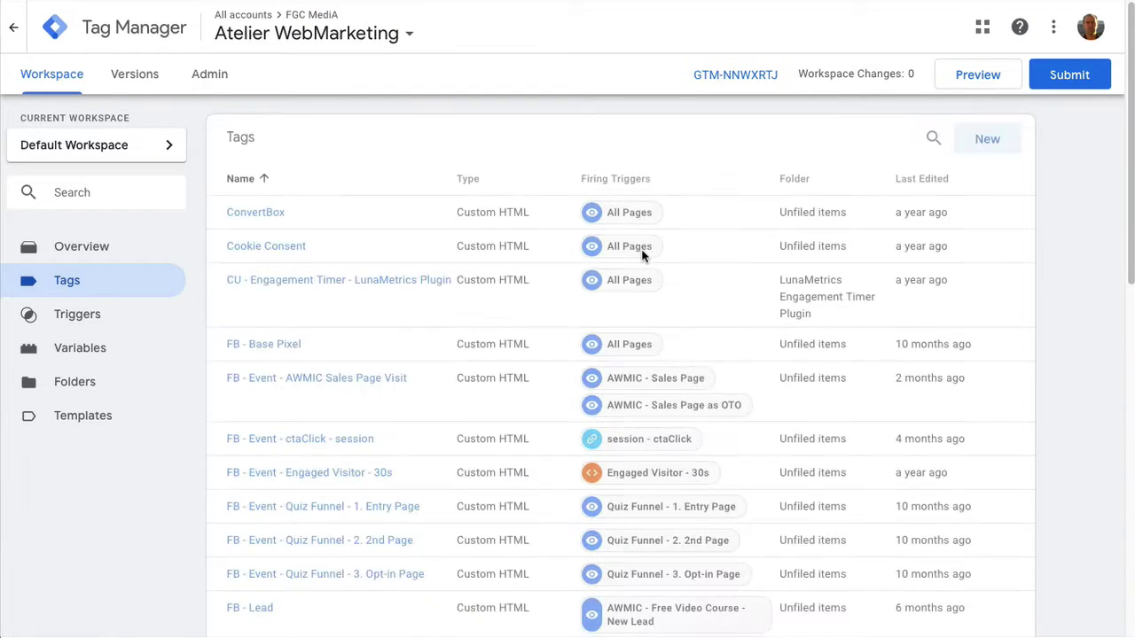
pyautogui.scroll(-4, 641, 250)
pyautogui.scroll(-1, 641, 257)
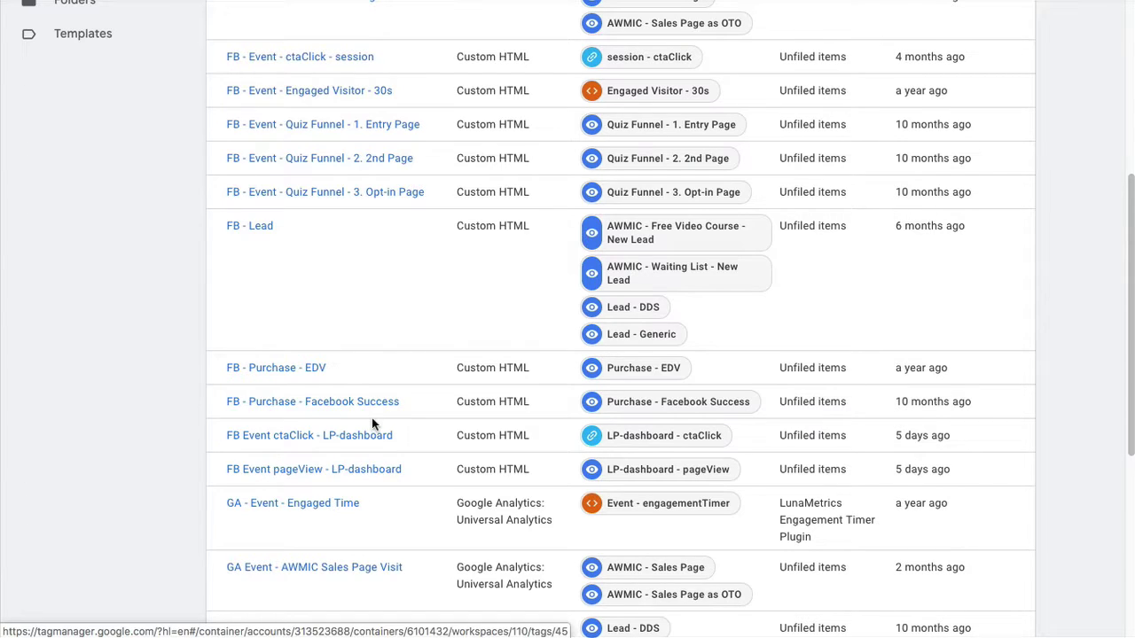
pyautogui.click(377, 470)
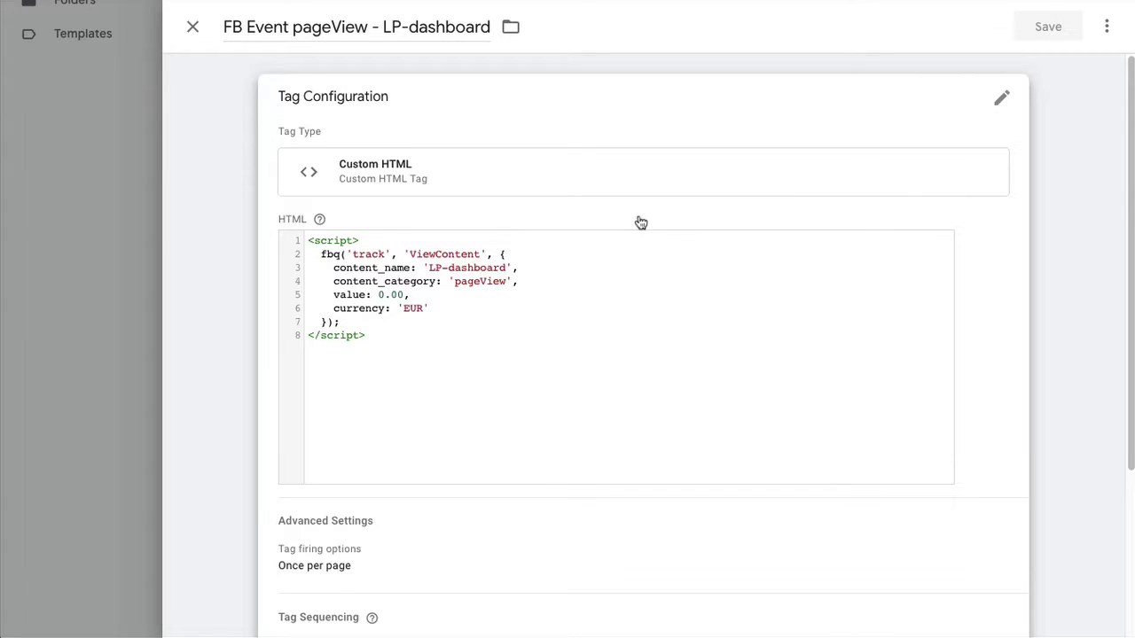
pyautogui.scroll(-1, 642, 222)
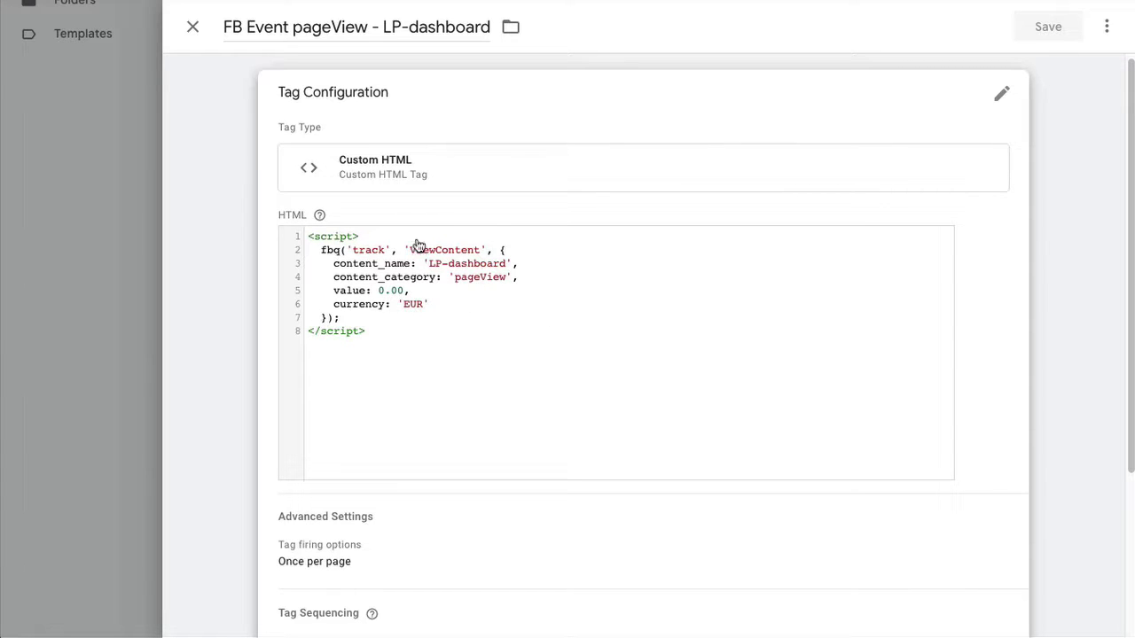
pyautogui.click(480, 317)
pyautogui.scroll(5, 647, 161)
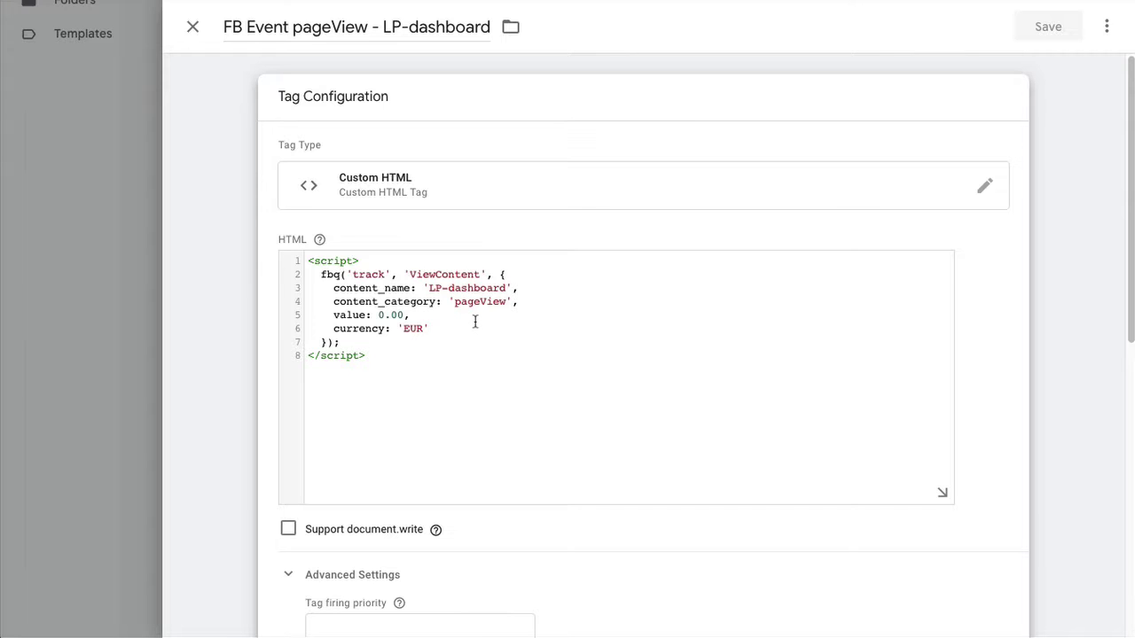
# Check the pageView tag's advanced settings, tag sequencing and firing trigger, and close it without changes
pyautogui.scroll(-4, 577, 238)
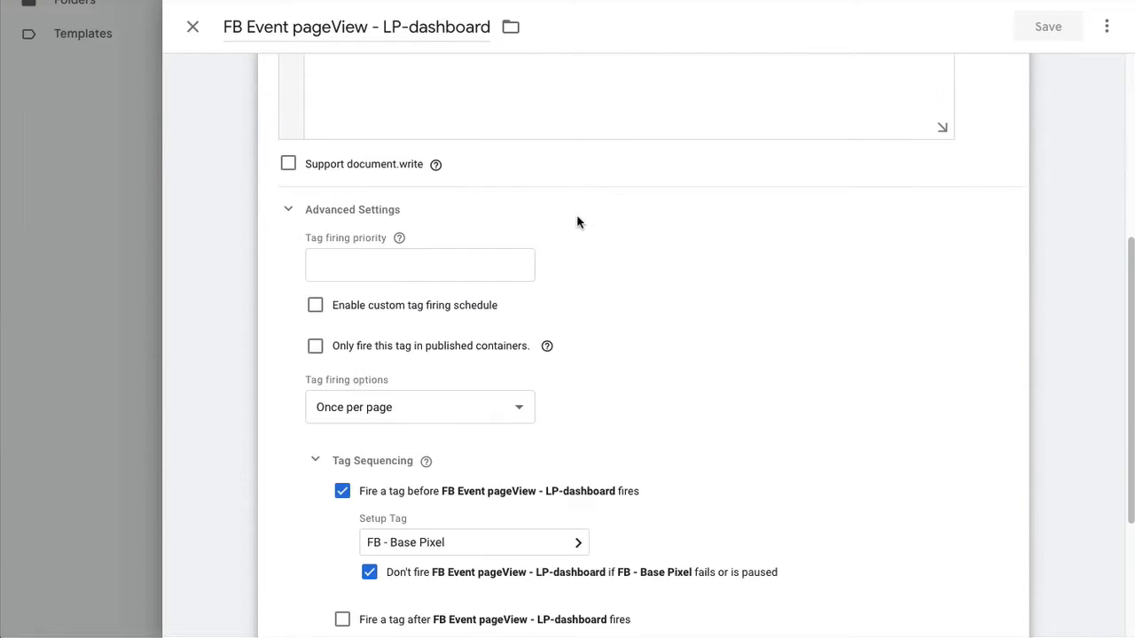
pyautogui.scroll(-1, 625, 263)
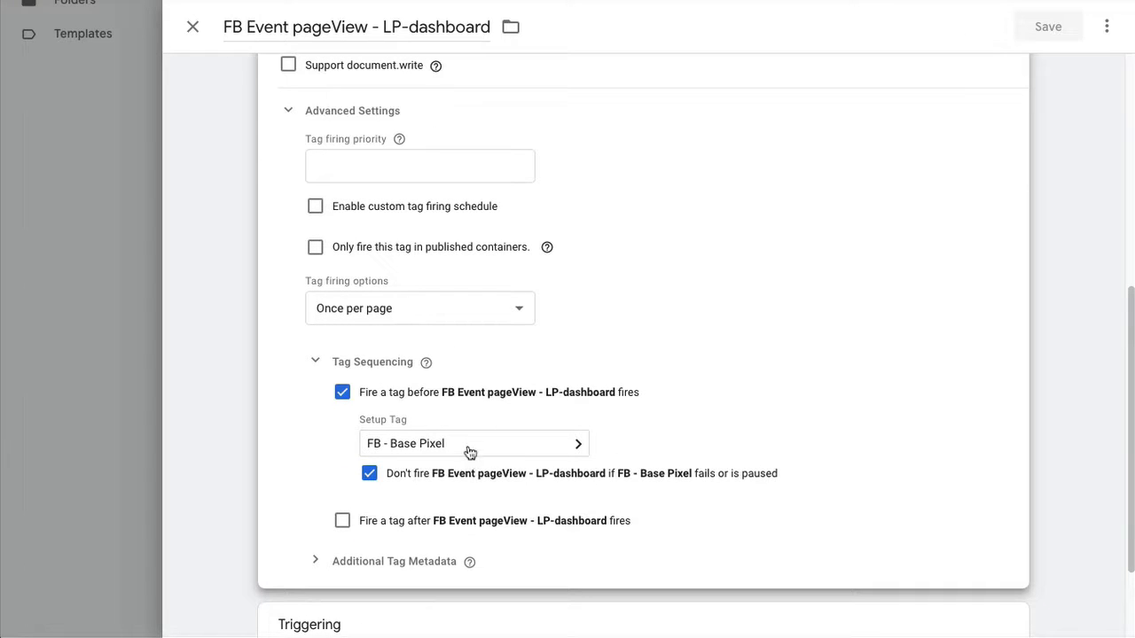
pyautogui.scroll(-1, 592, 301)
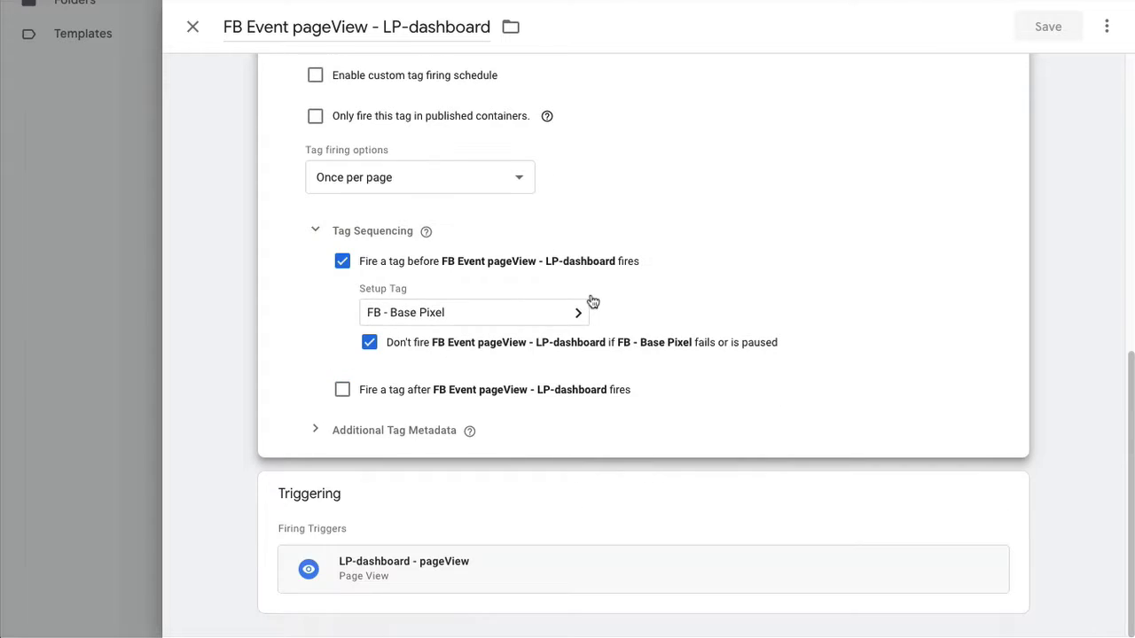
pyautogui.scroll(2, 592, 302)
pyautogui.click(193, 28)
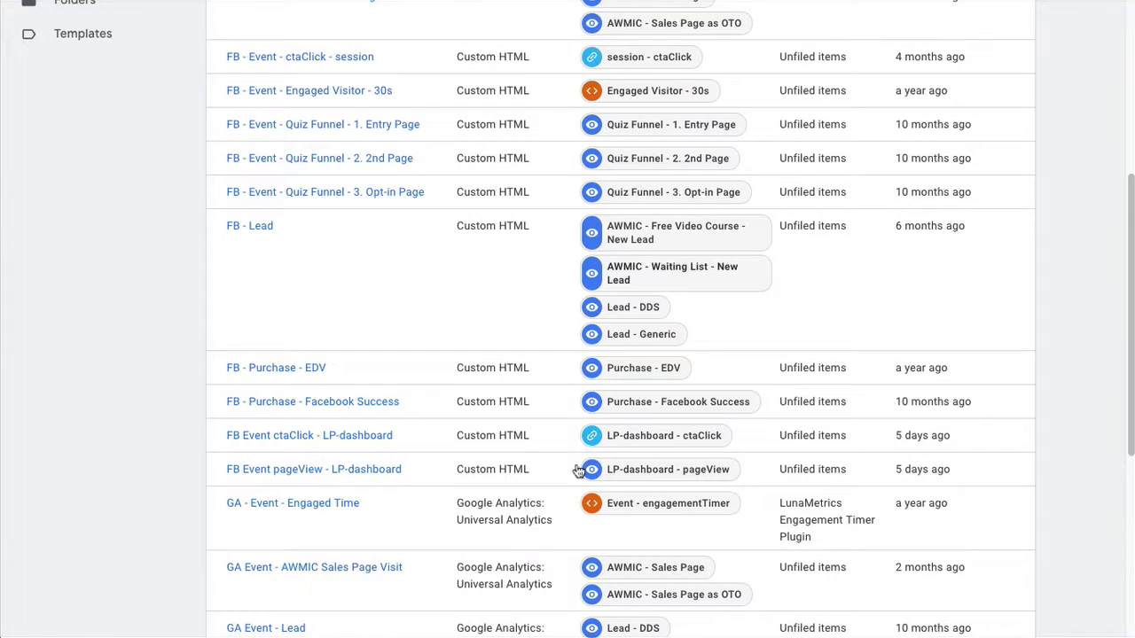
# Inspect the script and firing trigger of the "FB Event ctaClick - LP-dashboard" tag, and close it
pyautogui.click(375, 435)
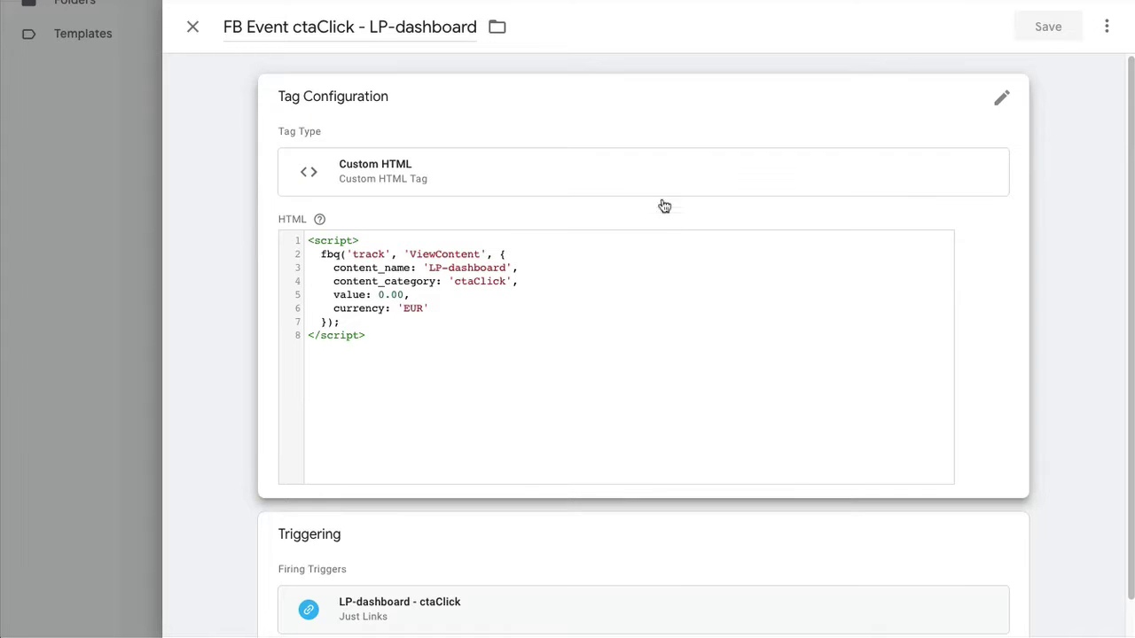
pyautogui.scroll(-1, 578, 607)
pyautogui.scroll(1, 550, 368)
pyautogui.click(193, 26)
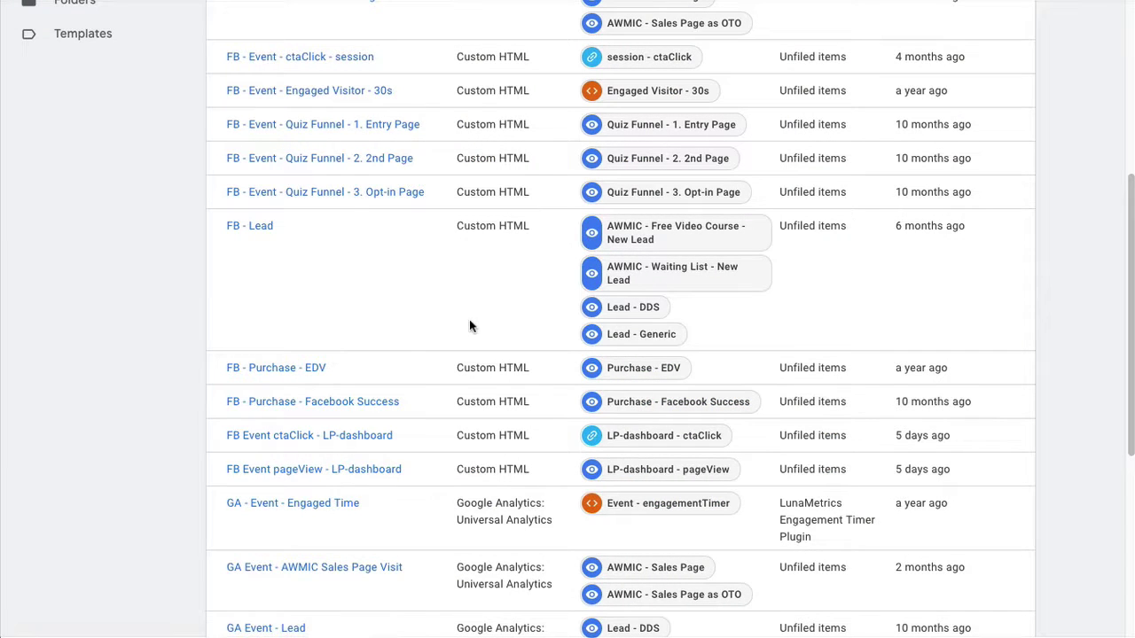
# Switch back to the AWMarketing landing page and look again at its "En savoir plus" call to action
pyautogui.scroll(5, 469, 324)
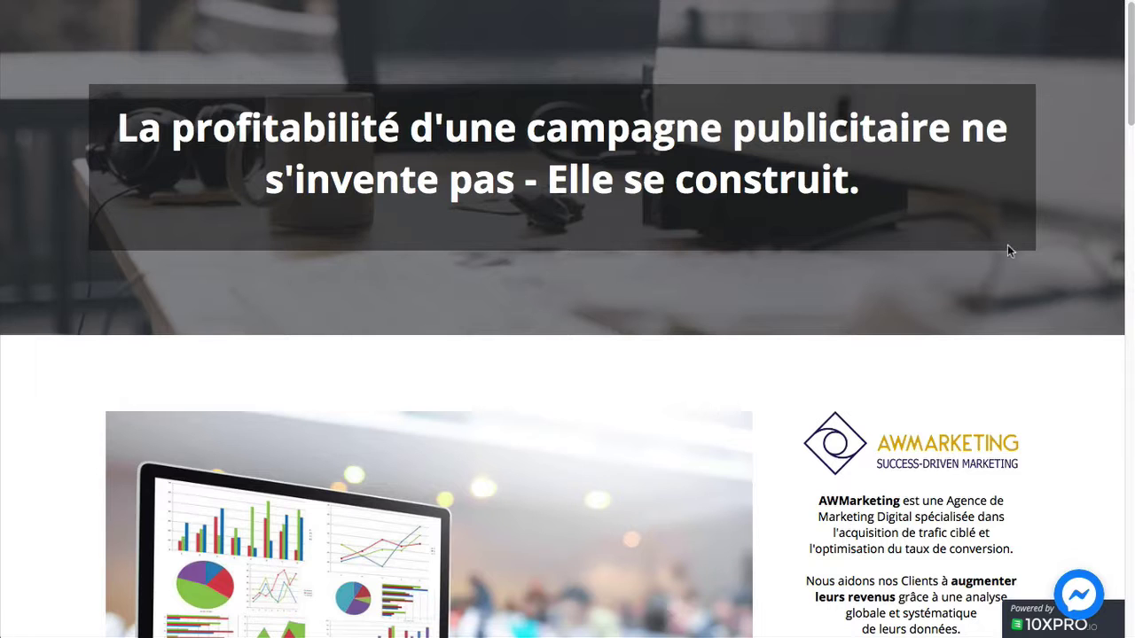
pyautogui.scroll(-5, 960, 221)
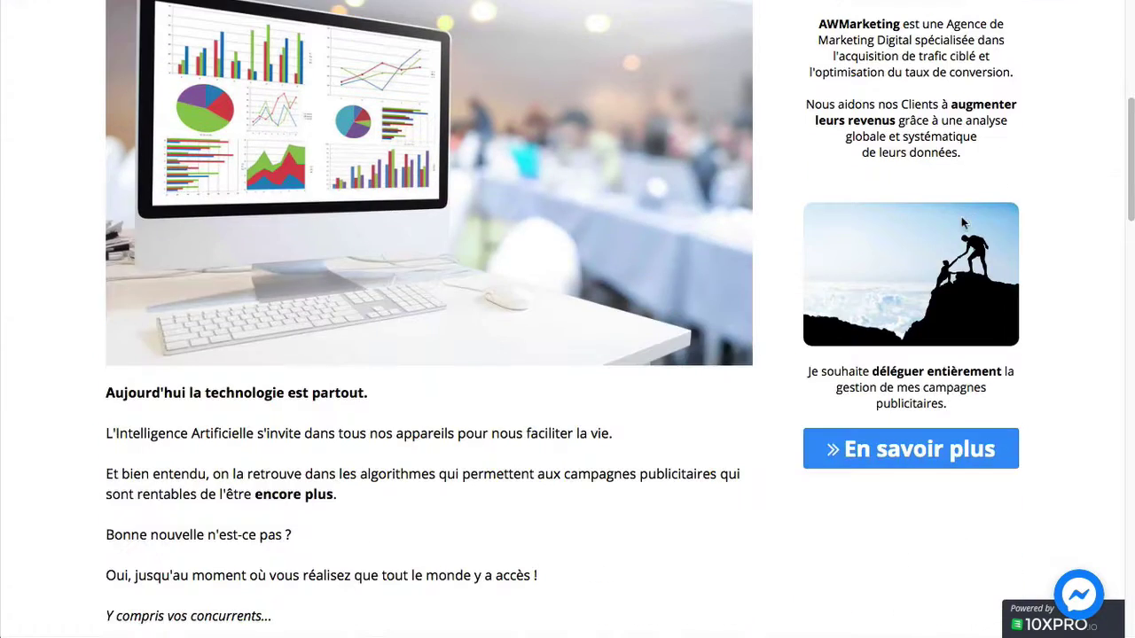
pyautogui.scroll(5, 961, 221)
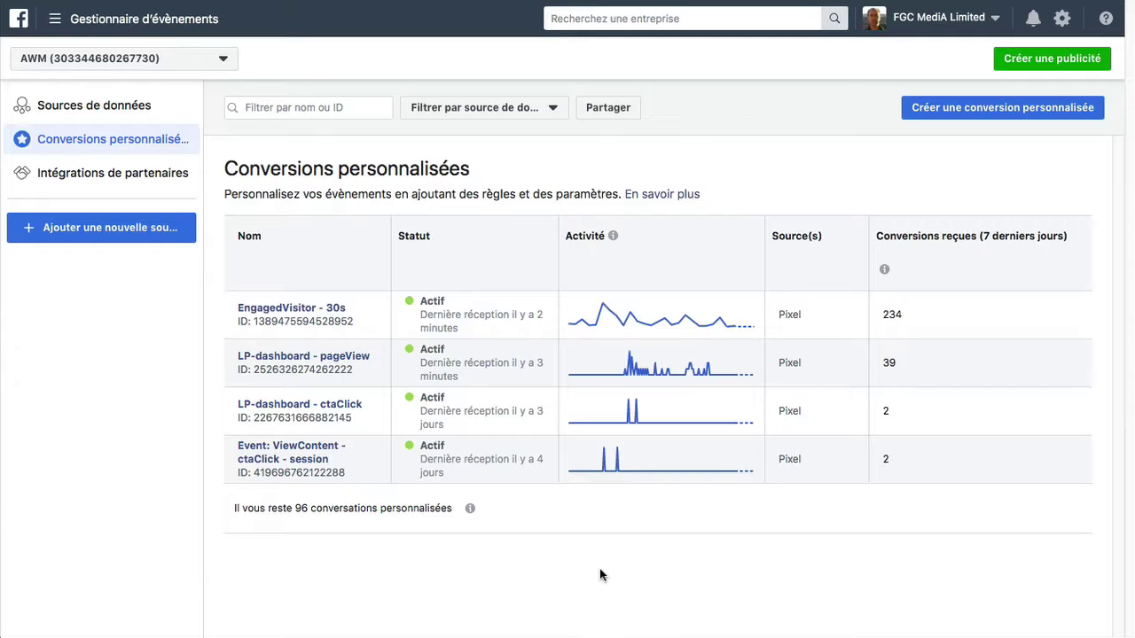
# In Facebook Events Manager, open the "LP-dashboard - pageView" custom conversion and examine its content_category and content_name rules
pyautogui.click(355, 358)
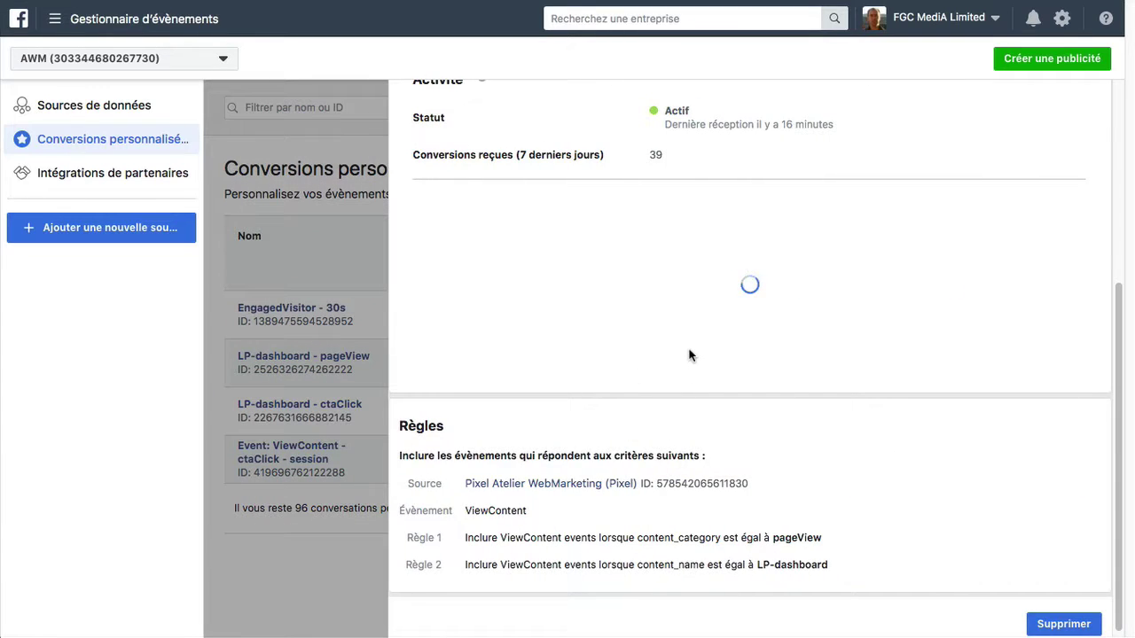
pyautogui.scroll(-3, 701, 336)
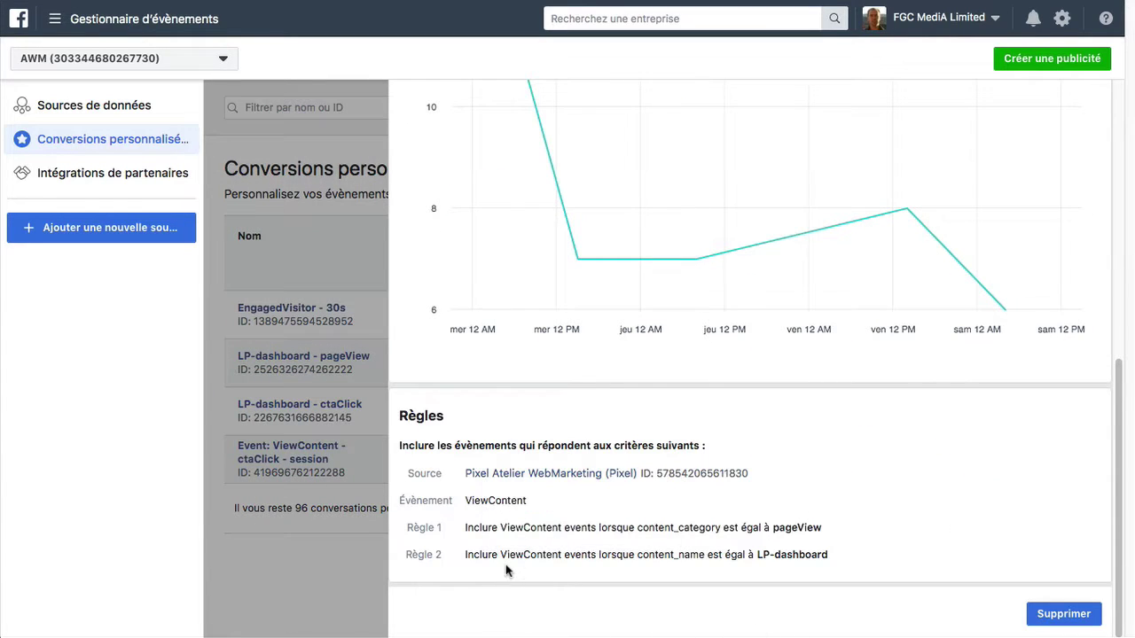
pyautogui.doubleClick(799, 527)
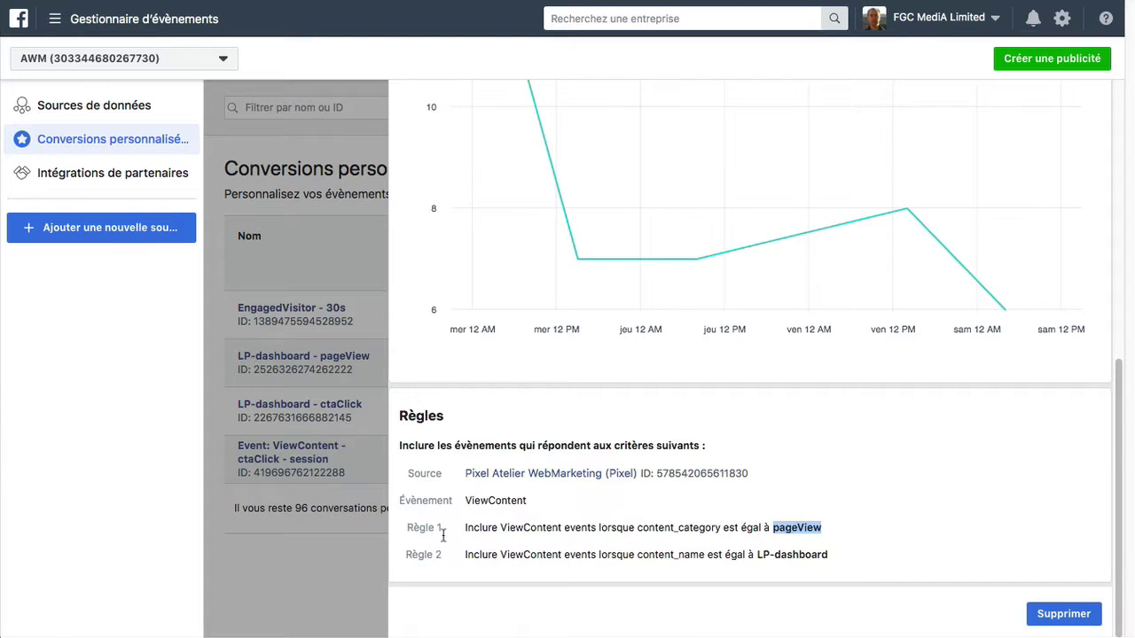
pyautogui.moveTo(755, 555); pyautogui.dragTo(857, 552)
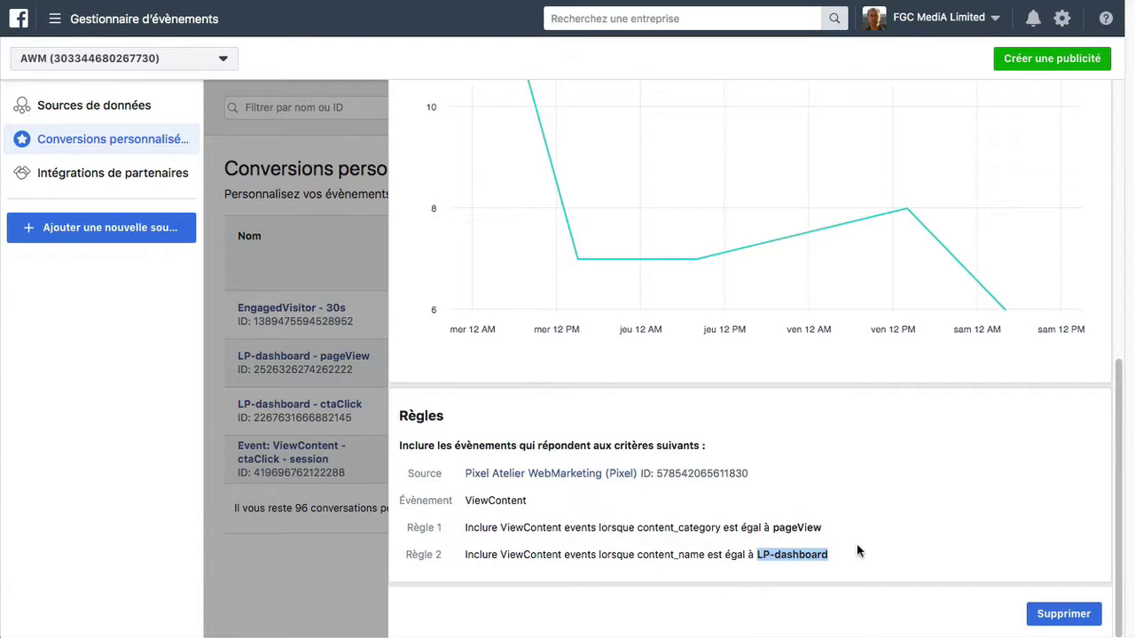
pyautogui.click(858, 544)
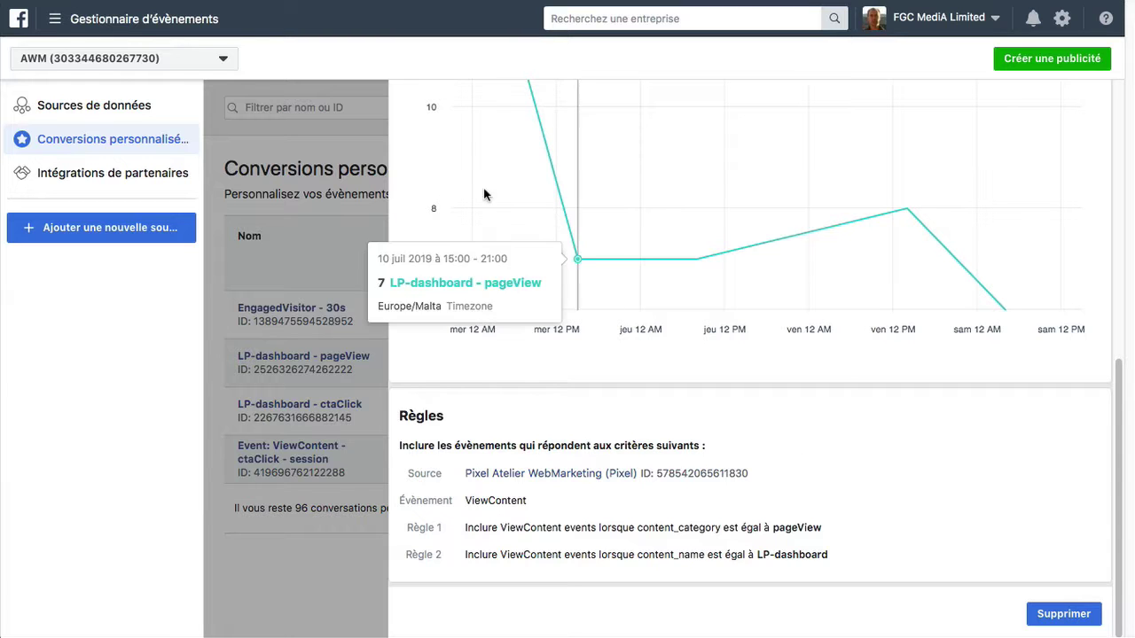
# Open the "LP-dashboard - ctaClick" custom conversion, examine its content_category and content_name rules, and close it
pyautogui.click(350, 395)
pyautogui.click(351, 395)
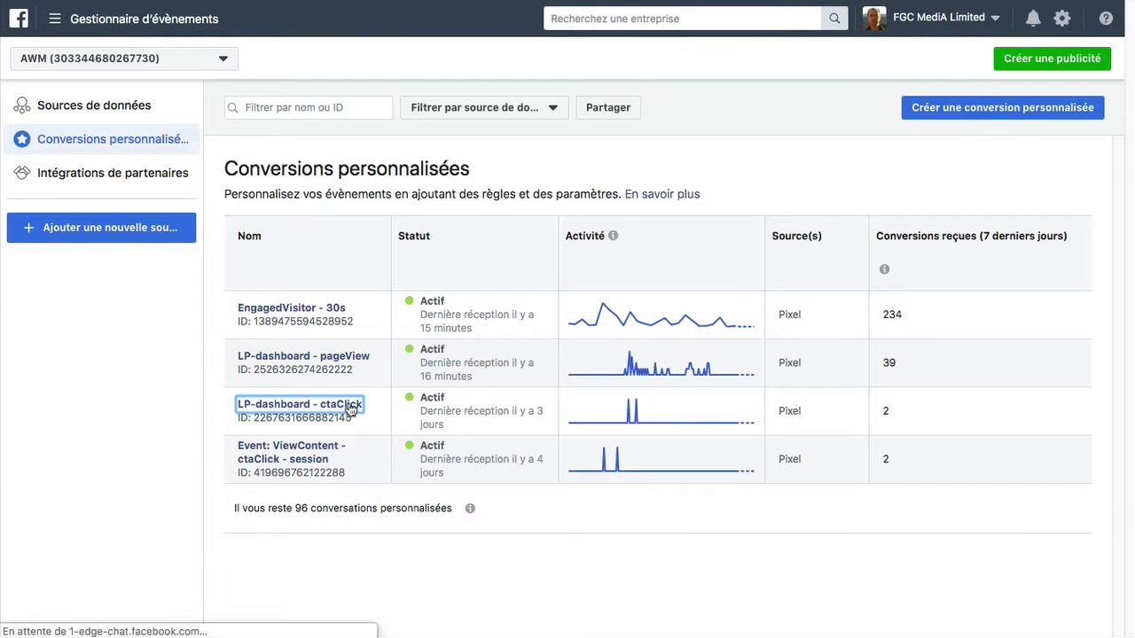
pyautogui.moveTo(785, 306)
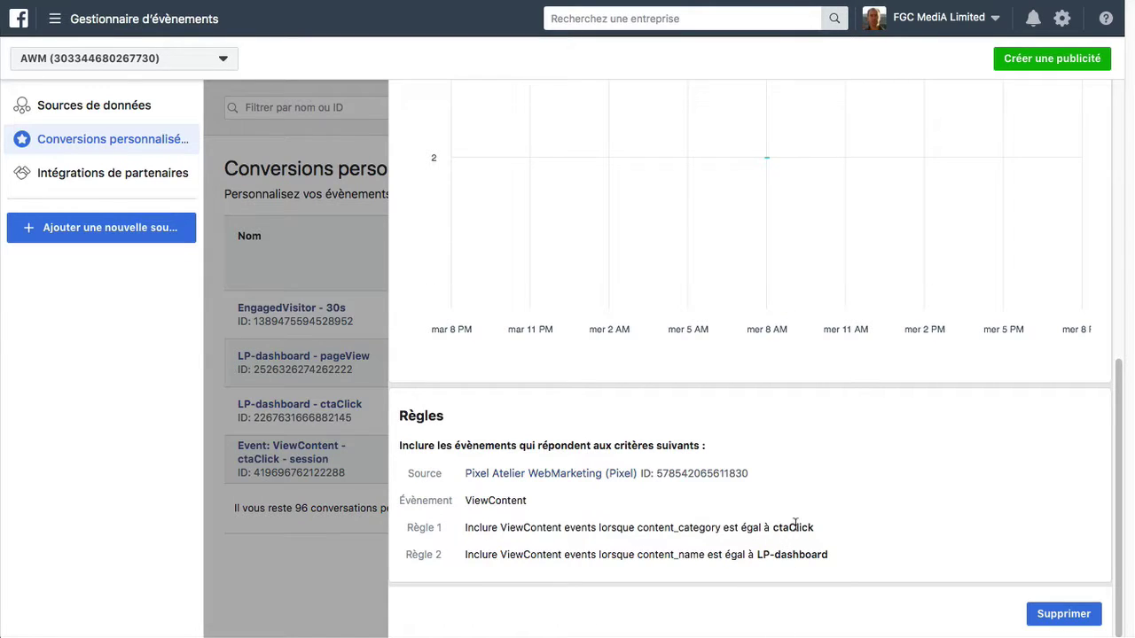
pyautogui.moveTo(755, 555); pyautogui.dragTo(880, 549)
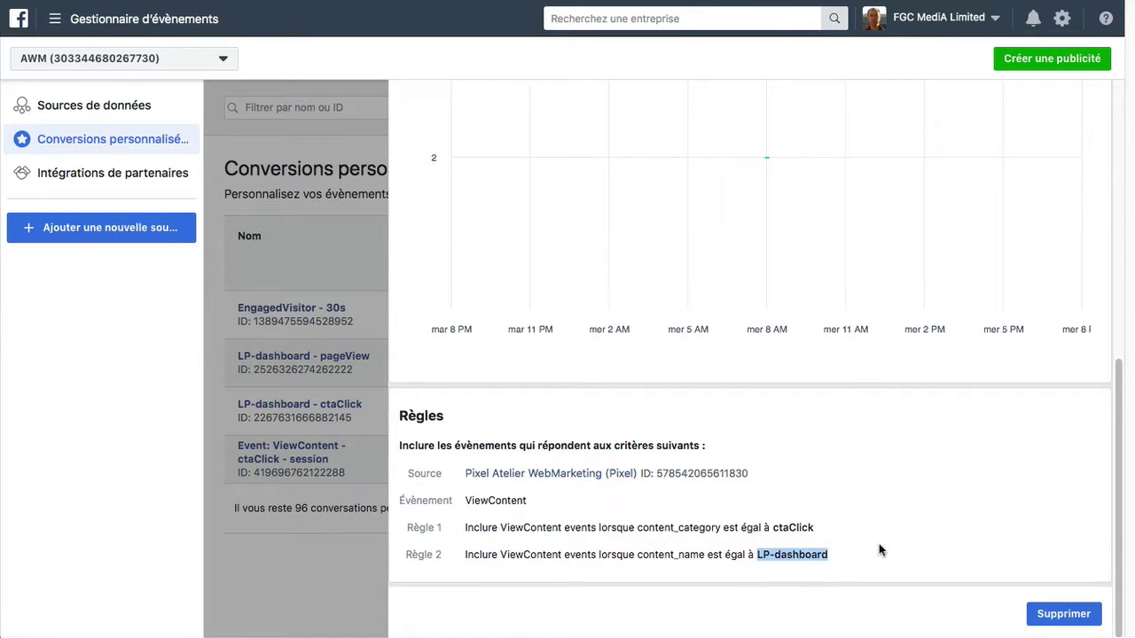
pyautogui.tripleClick(879, 550)
pyautogui.click(856, 570)
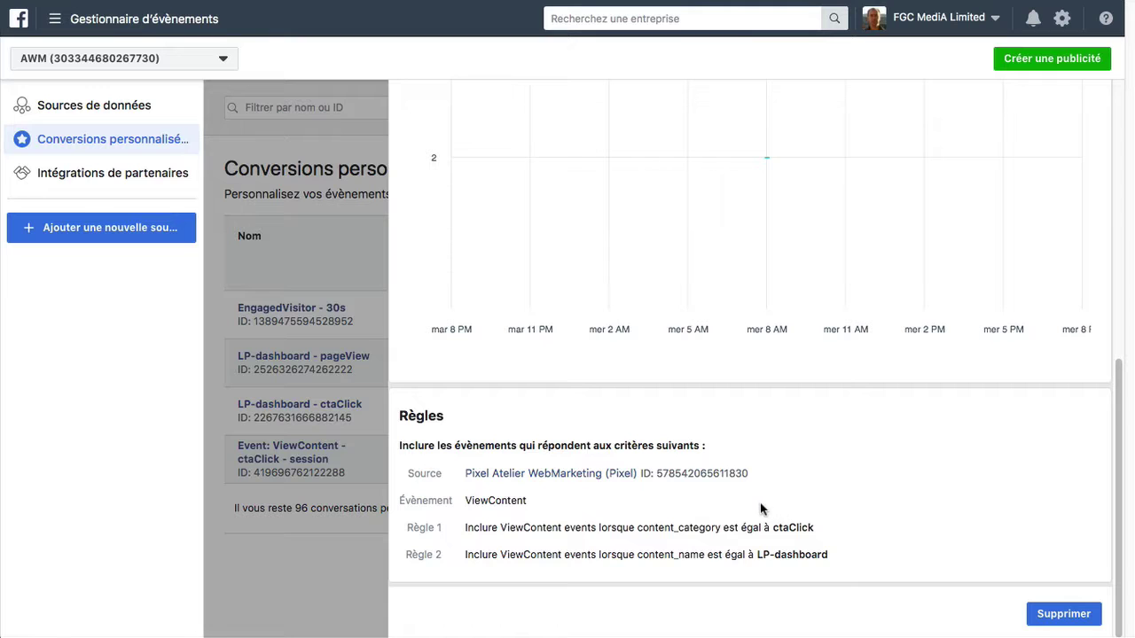
pyautogui.click(274, 575)
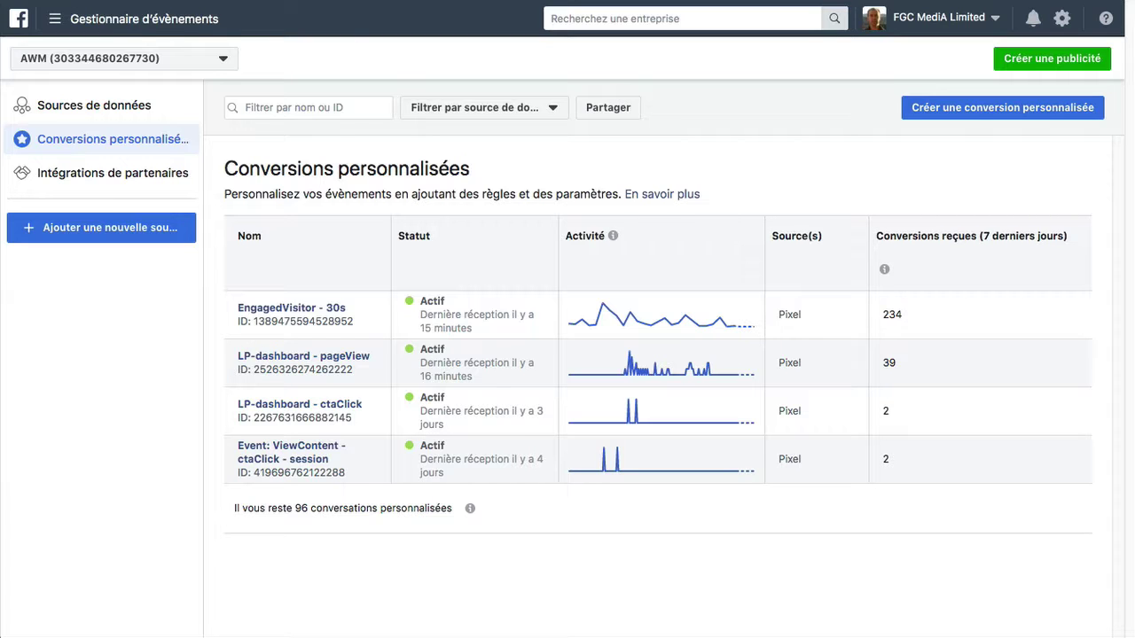
# Go to Audiences, inspect the criteria of the "LP-dashboard - pageView - 180d" custom audience, and close it without changes
pyautogui.click(138, 19)
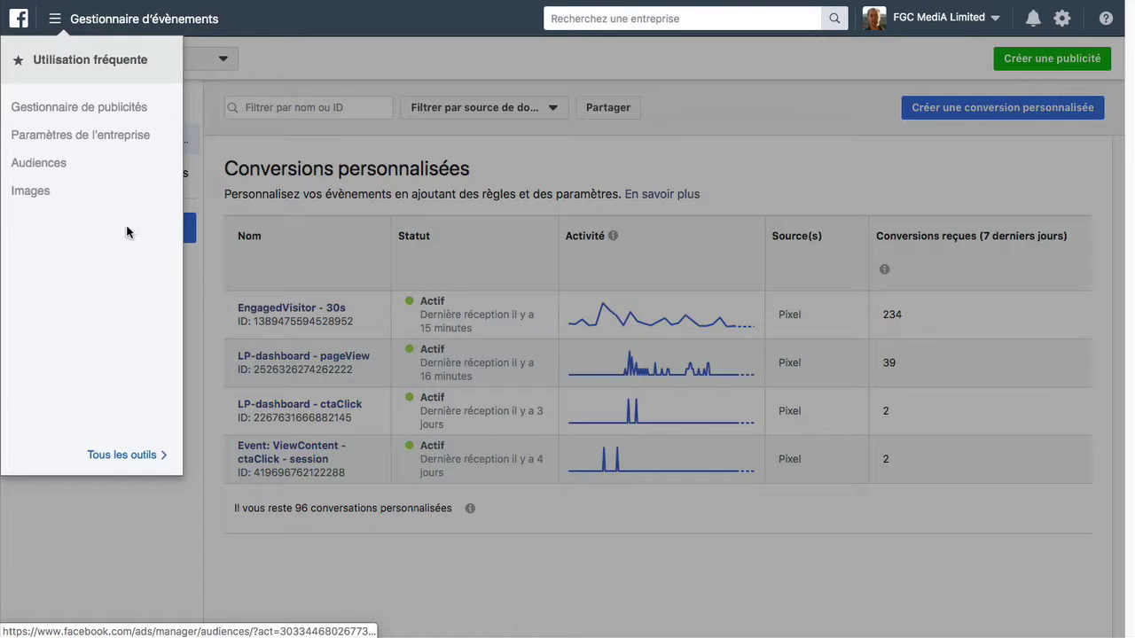
pyautogui.click(125, 162)
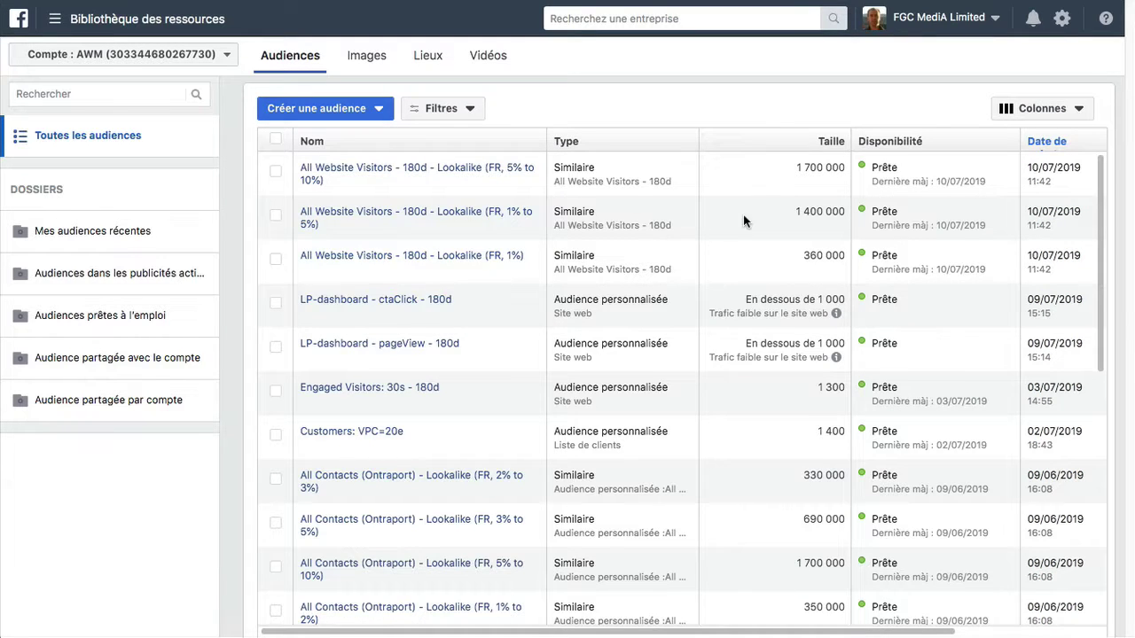
pyautogui.click(276, 347)
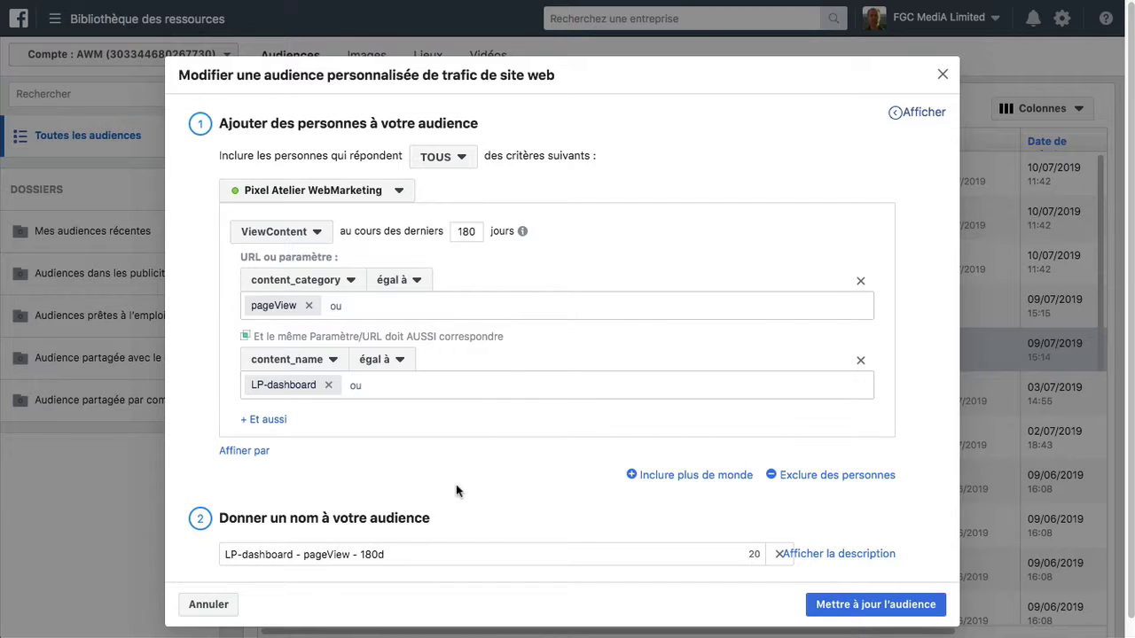
pyautogui.click(209, 605)
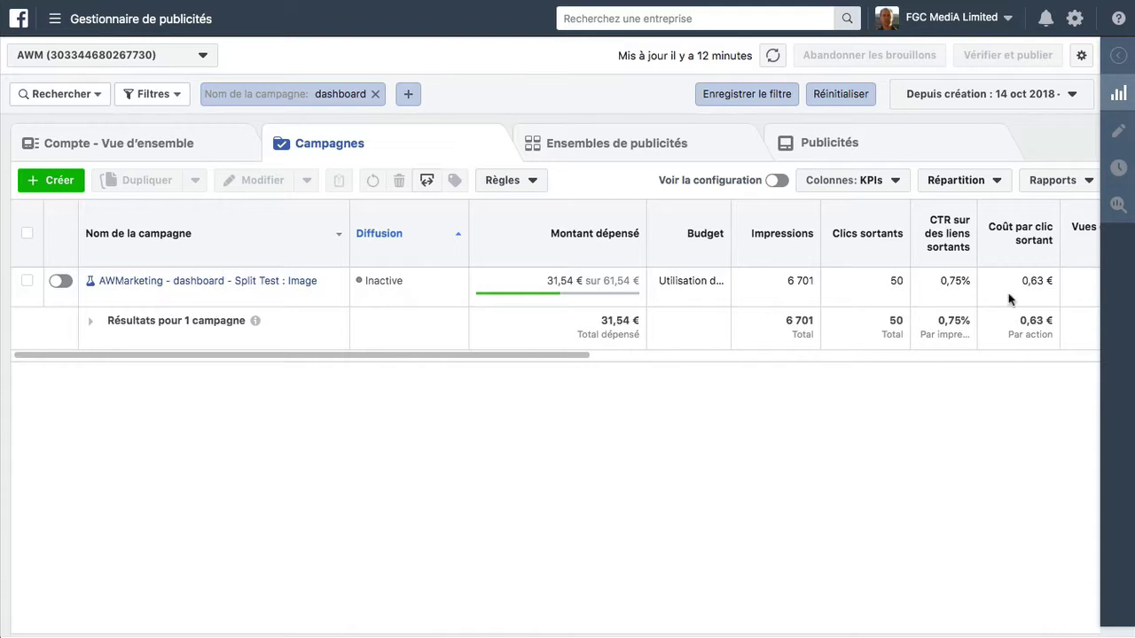
# In Ads Manager, open the column customization, search the available columns for "dashboard", and close it without applying changes
pyautogui.click(855, 181)
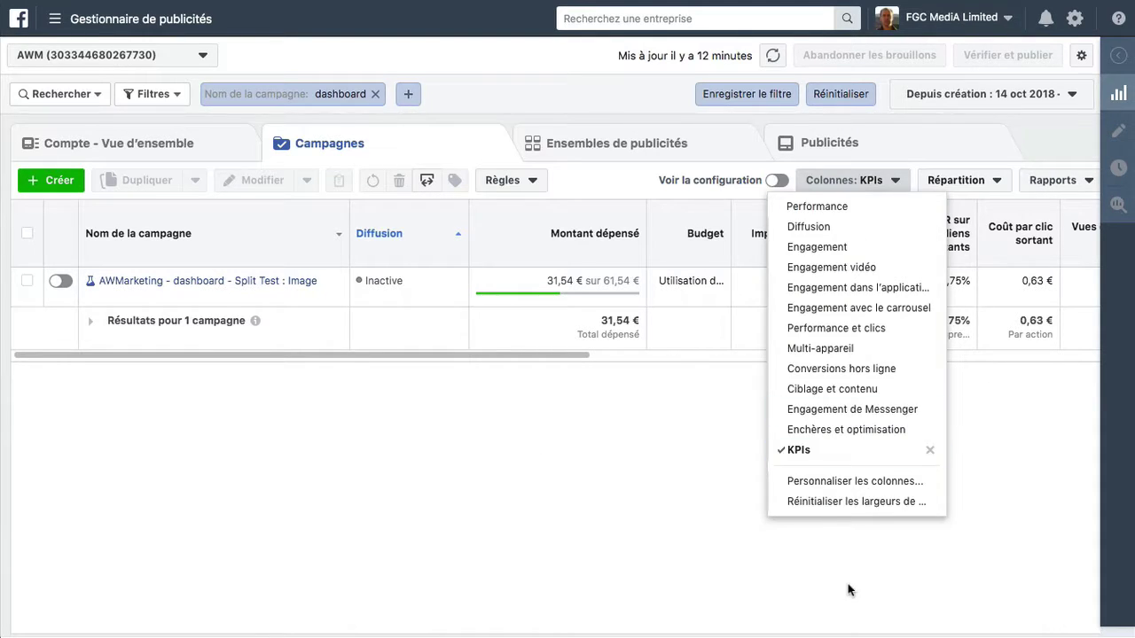
pyautogui.click(869, 490)
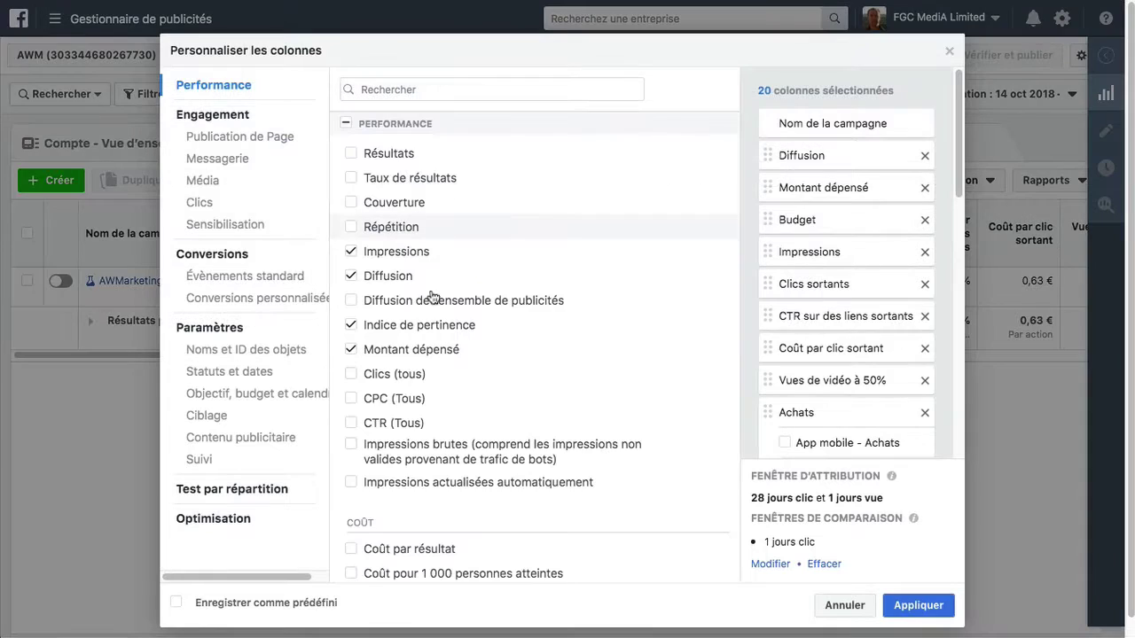
pyautogui.click(467, 92)
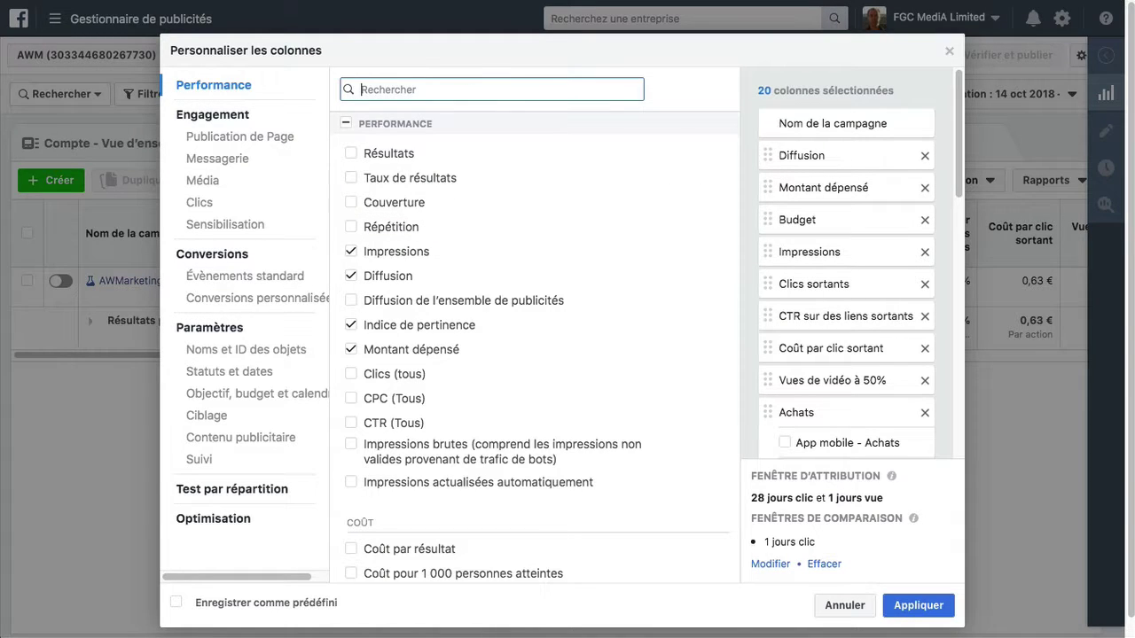
pyautogui.write('dashboard')
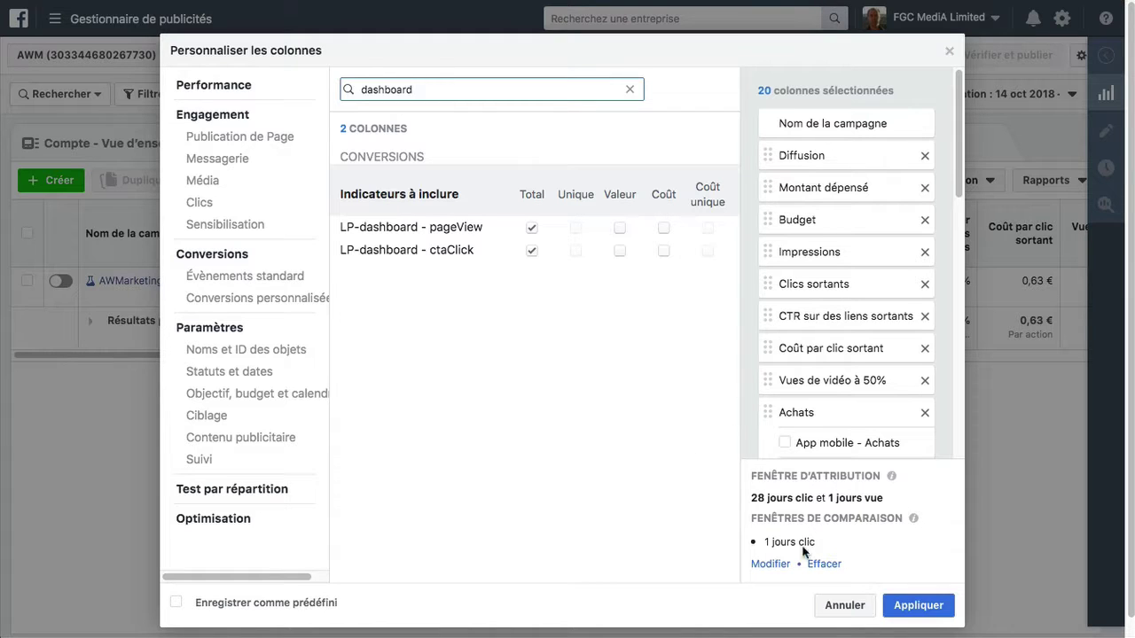
pyautogui.click(844, 605)
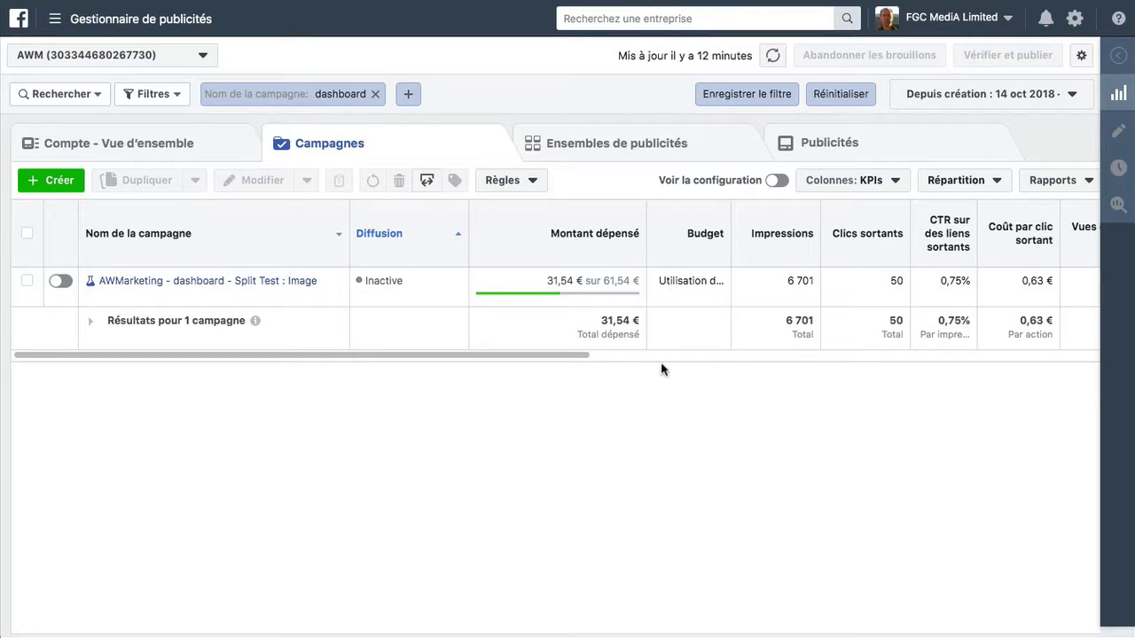
# Examine the campaign's LP-dashboard pageView and ctaClick columns, and look over the tag list in Google Tag Manager
pyautogui.moveTo(535, 357); pyautogui.dragTo(1073, 354)
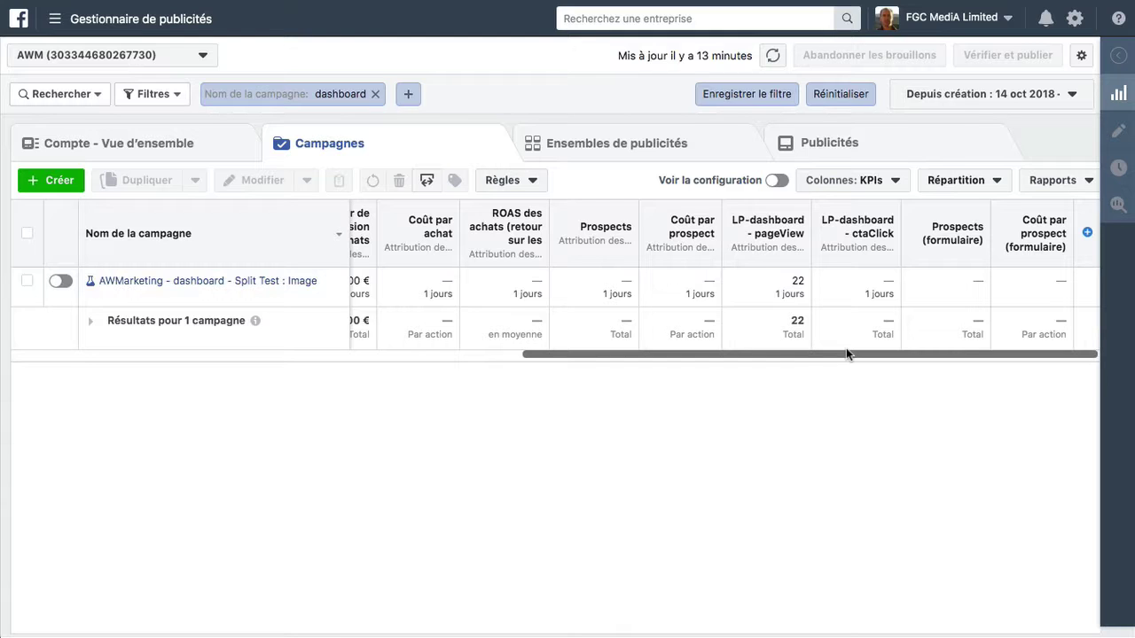
pyautogui.click(496, 355)
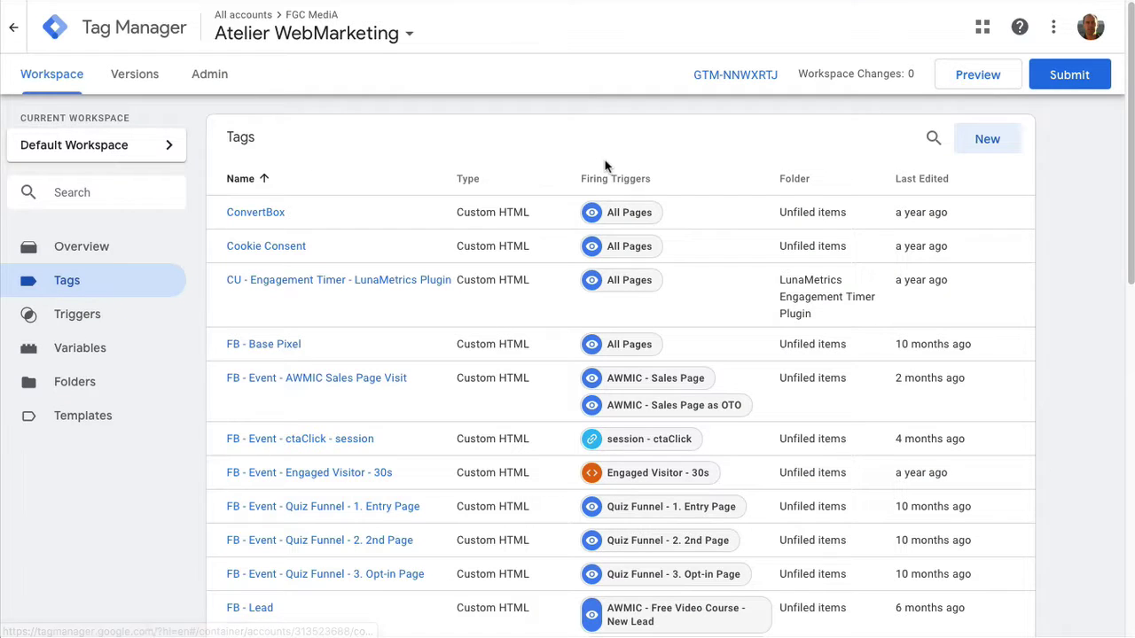
pyautogui.scroll(-3, 597, 157)
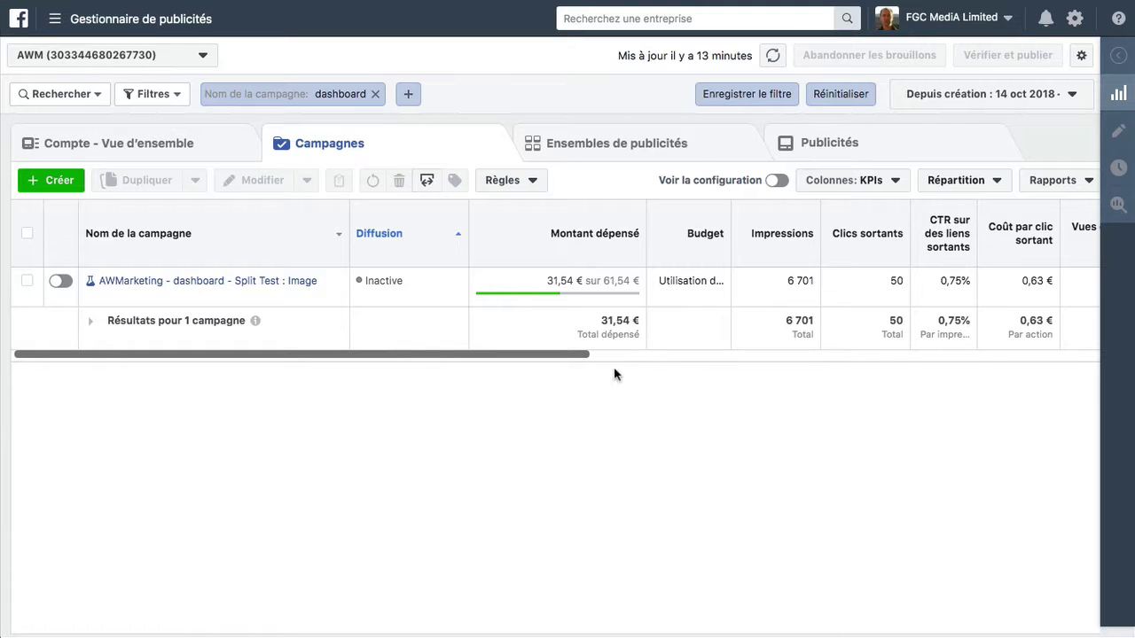
# Back in Ads Manager, compare the dashboard campaign's spend and outbound click columns with its LP-dashboard pageView and ctaClick columns
pyautogui.moveTo(580, 355); pyautogui.dragTo(1089, 355)
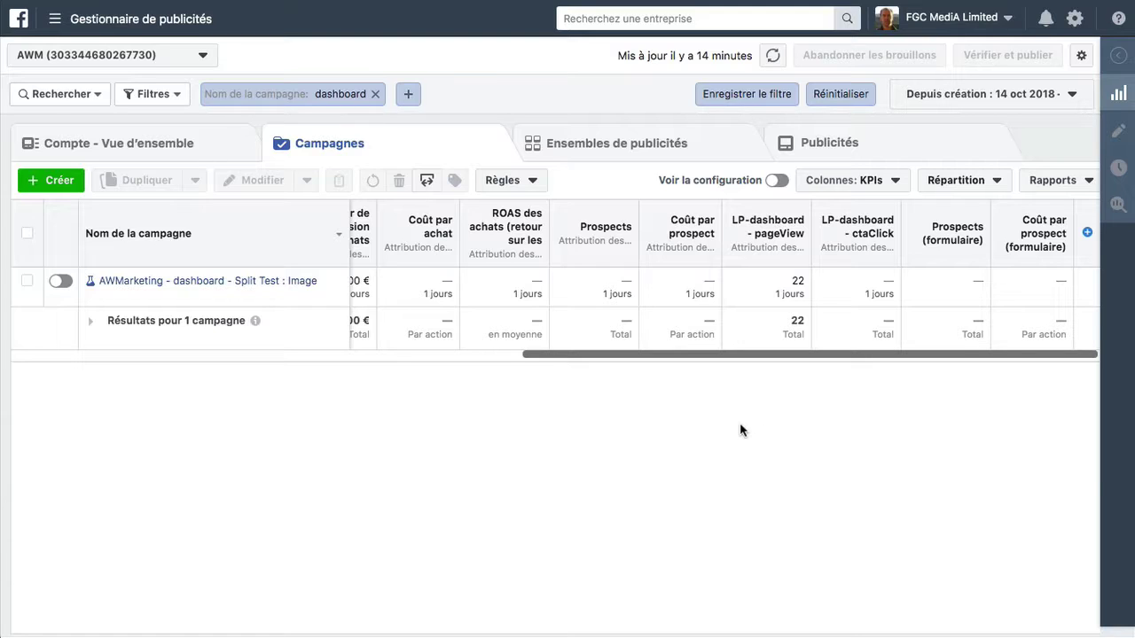
pyautogui.moveTo(467, 355); pyautogui.dragTo(197, 353)
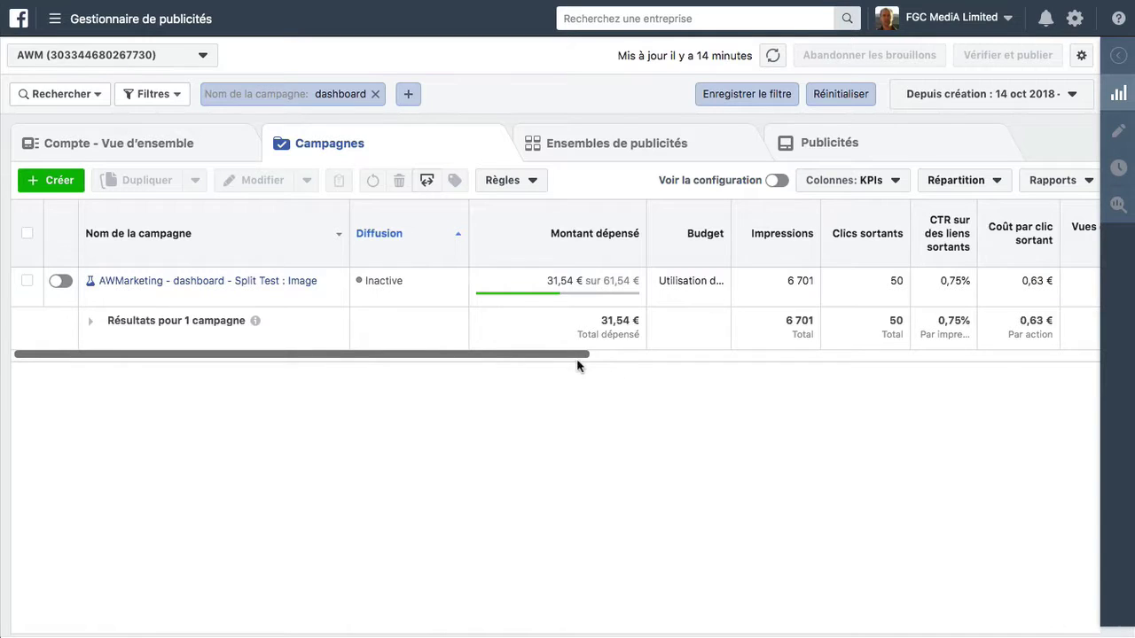
pyautogui.moveTo(577, 356); pyautogui.dragTo(1099, 378)
pyautogui.moveTo(985, 372); pyautogui.dragTo(284, 423)
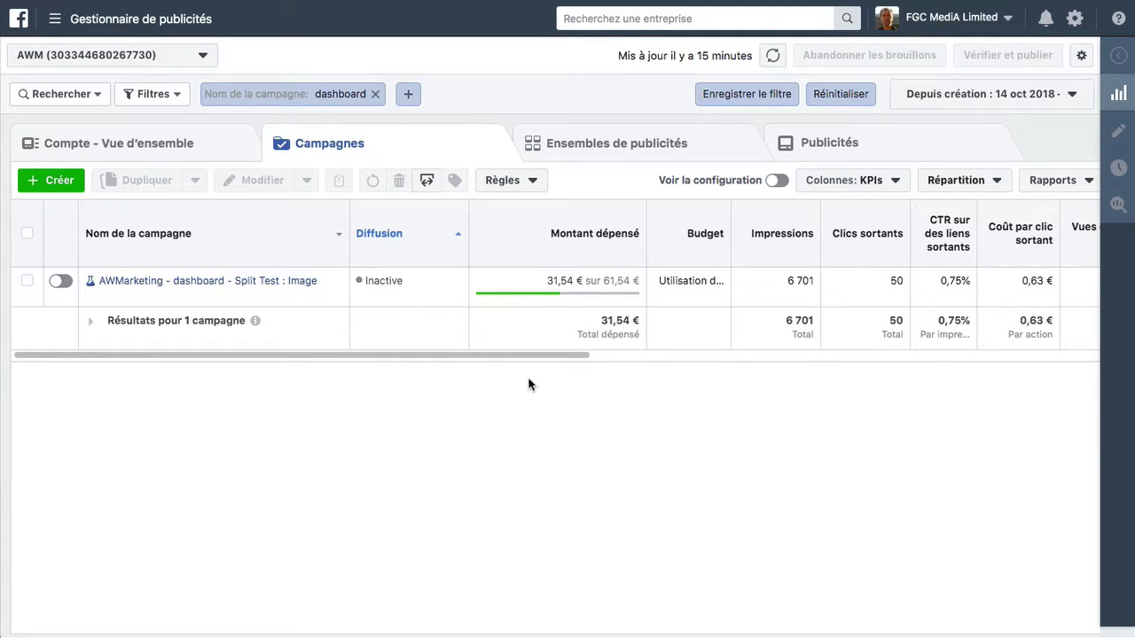
pyautogui.moveTo(521, 266)
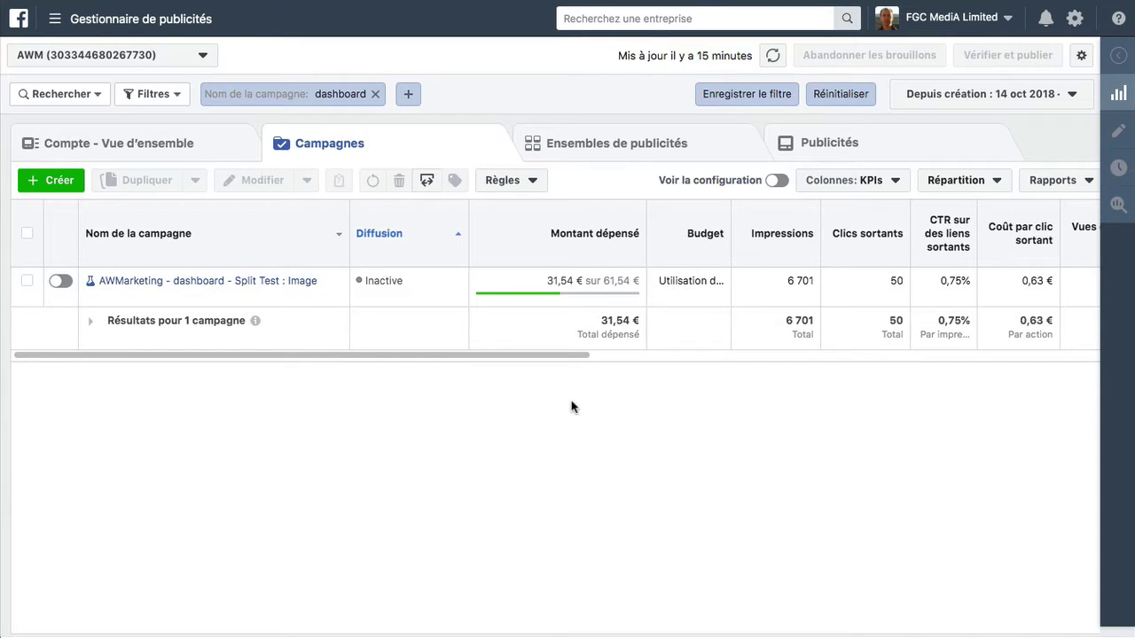